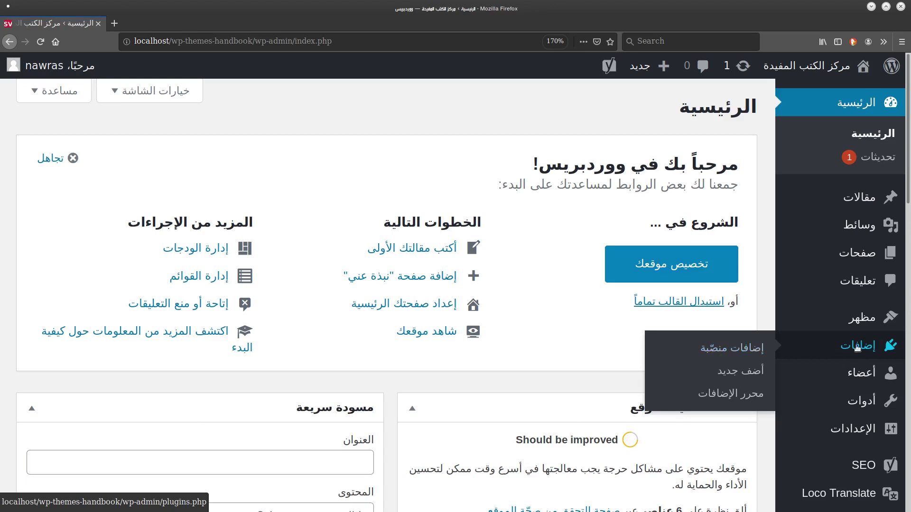
# - Open the page for adding new plugins and search the plugin directory for "weglot"
pyautogui.click(740, 371)
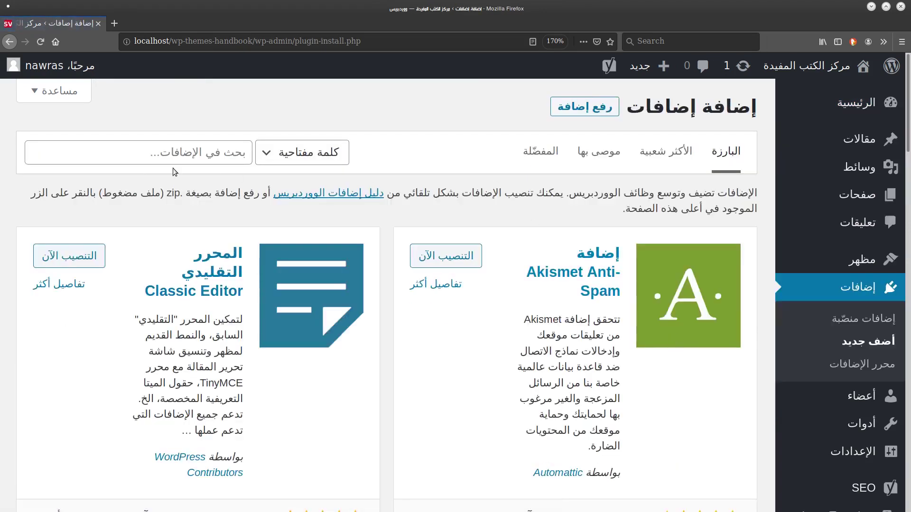
pyautogui.click(172, 152)
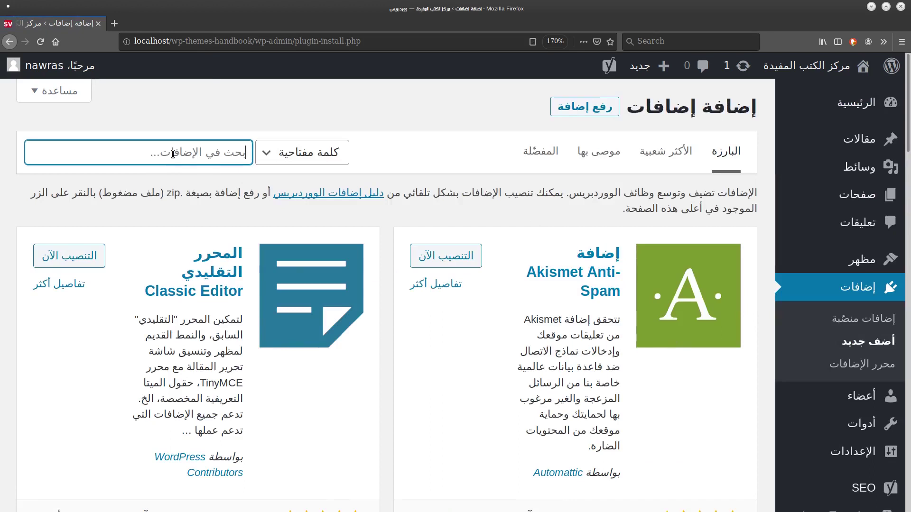
pyautogui.write('weglot')
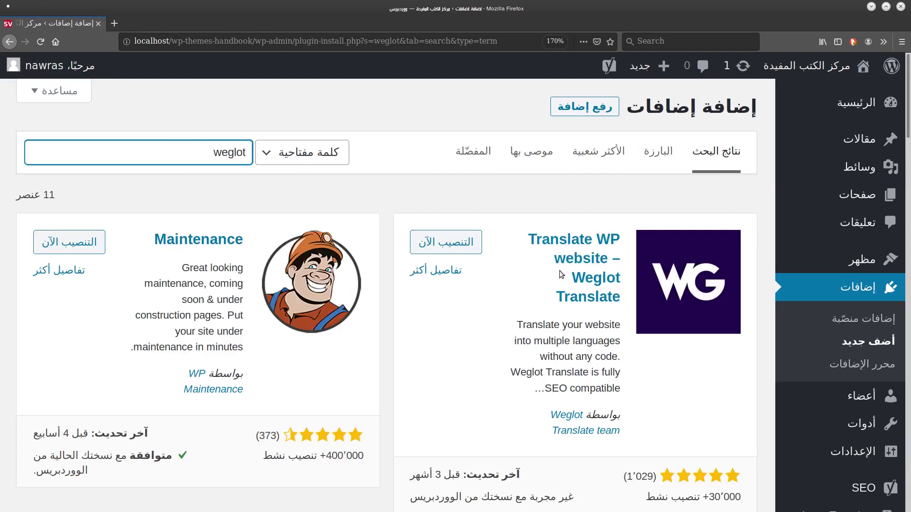
# - Install the Weglot Translate plugin from the search results and activate it
pyautogui.hotkey('ctrl', '-')
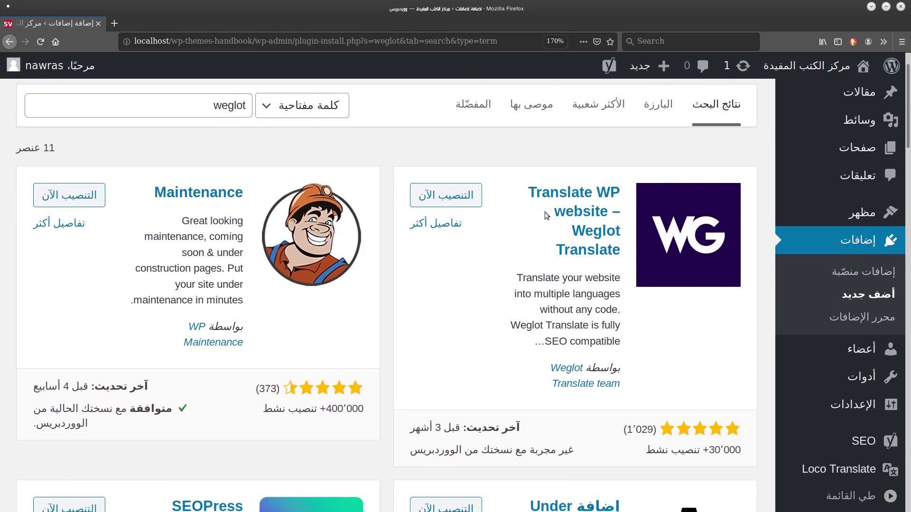
pyautogui.hotkey('ctrl', '+')
pyautogui.hotkey('ctrl', '+')
pyautogui.hotkey('ctrl', '+')
pyautogui.hotkey('ctrl', '+')
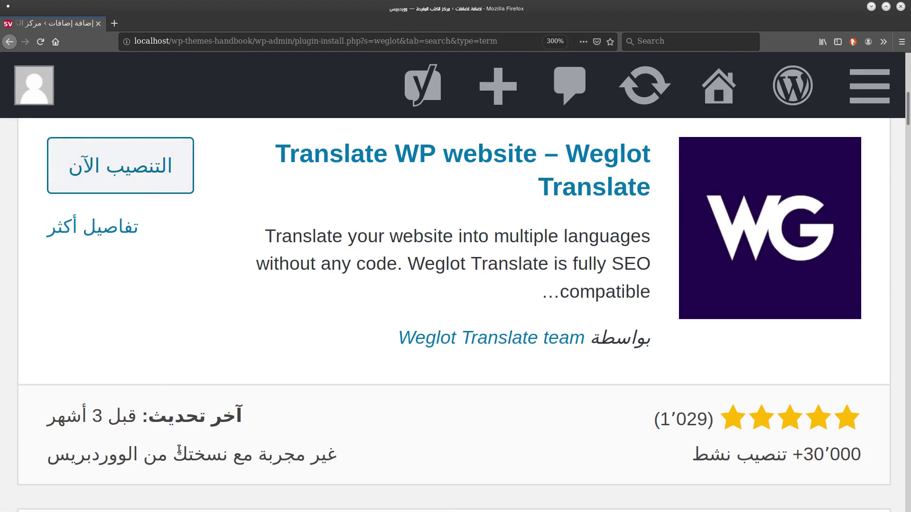
pyautogui.moveTo(42, 465); pyautogui.dragTo(263, 448)
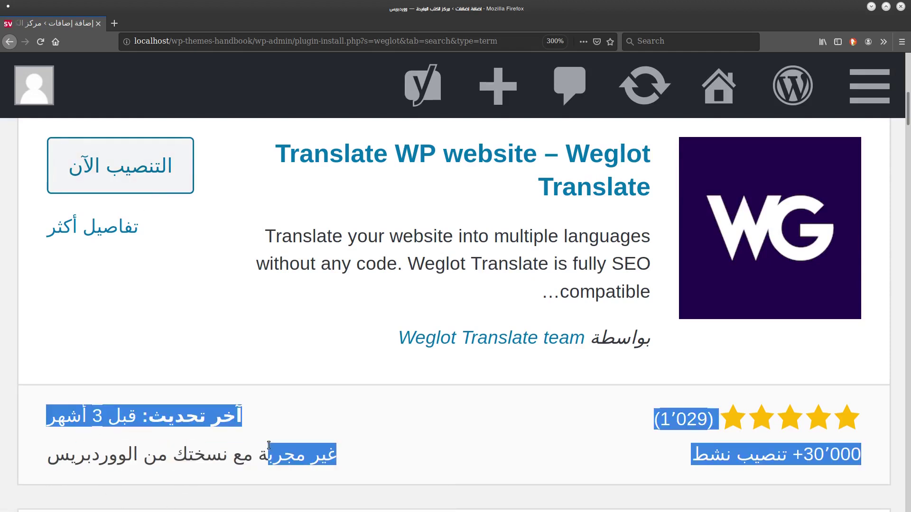
pyautogui.doubleClick(200, 455)
pyautogui.moveTo(200, 454); pyautogui.dragTo(123, 151)
pyautogui.click(122, 151)
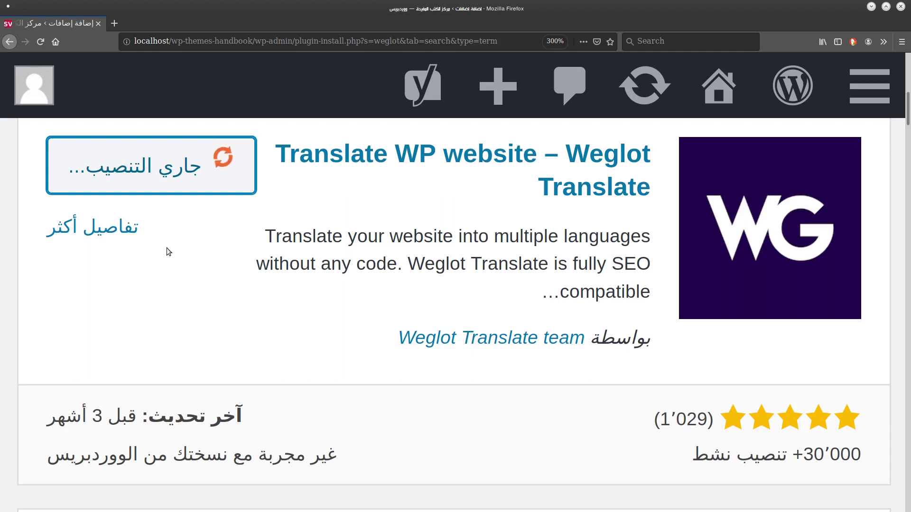
pyautogui.click(92, 169)
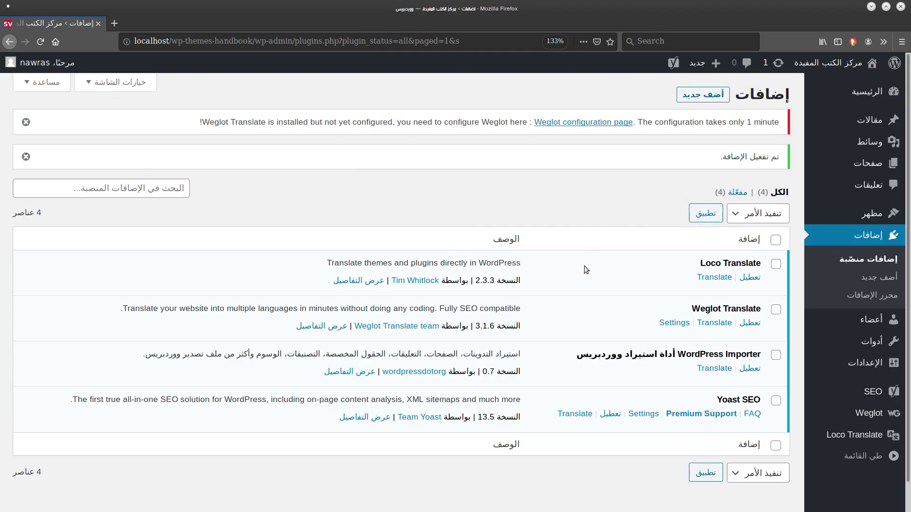
# - Open the settings of the Weglot Translate plugin and follow the Weglot link for obtaining an API key
pyautogui.scroll(-1, 584, 266)
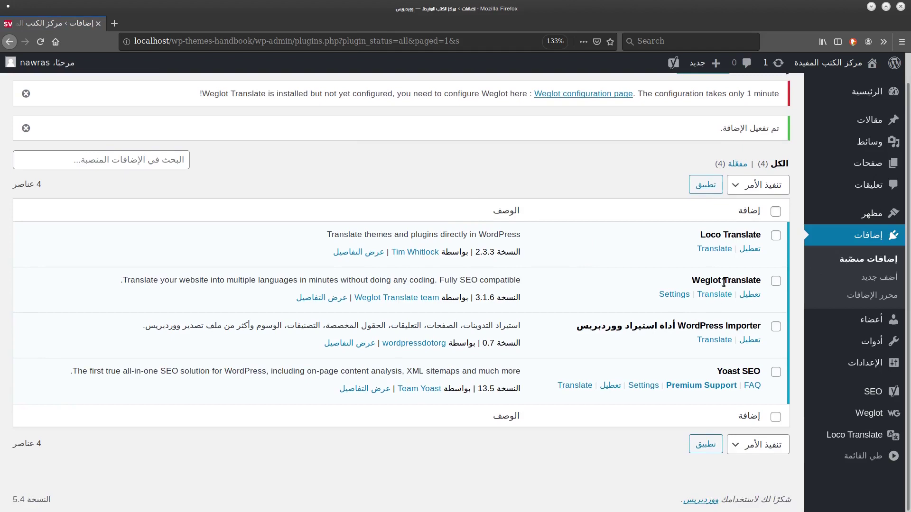
pyautogui.click(680, 297)
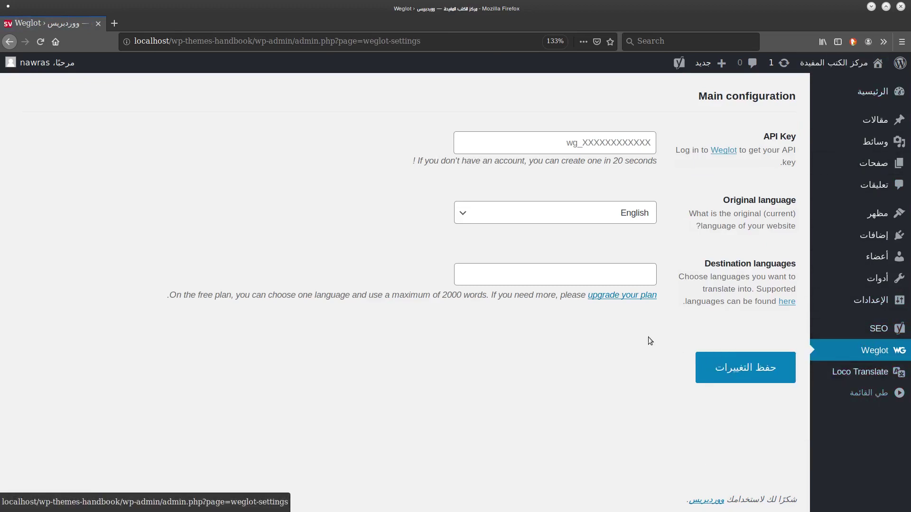
pyautogui.click(619, 145)
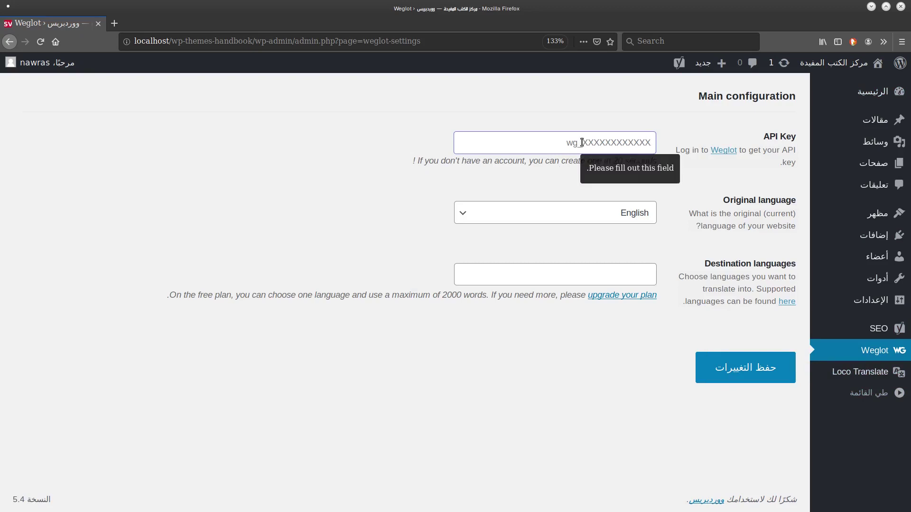
pyautogui.click(724, 151)
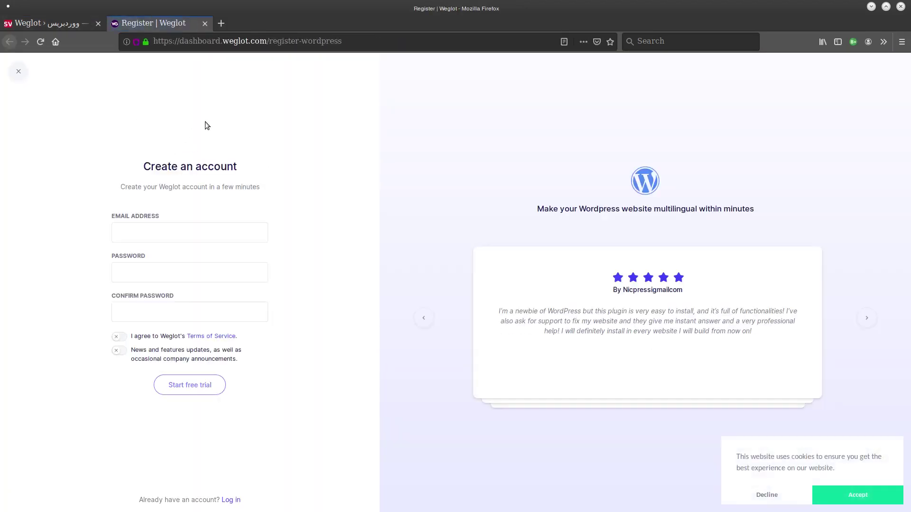
# - Examine the email address, password and confirm password fields of the Weglot account registration form
pyautogui.hotkey('ctrl', '+')
pyautogui.hotkey('ctrl', '+')
pyautogui.hotkey('ctrl', '+')
pyautogui.hotkey('ctrl', '+')
pyautogui.hotkey('ctrl', '+')
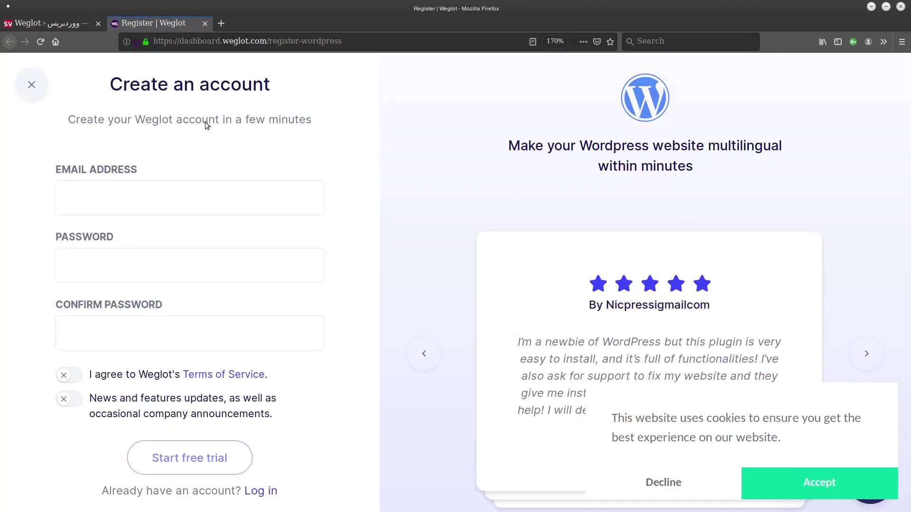
pyautogui.click(113, 194)
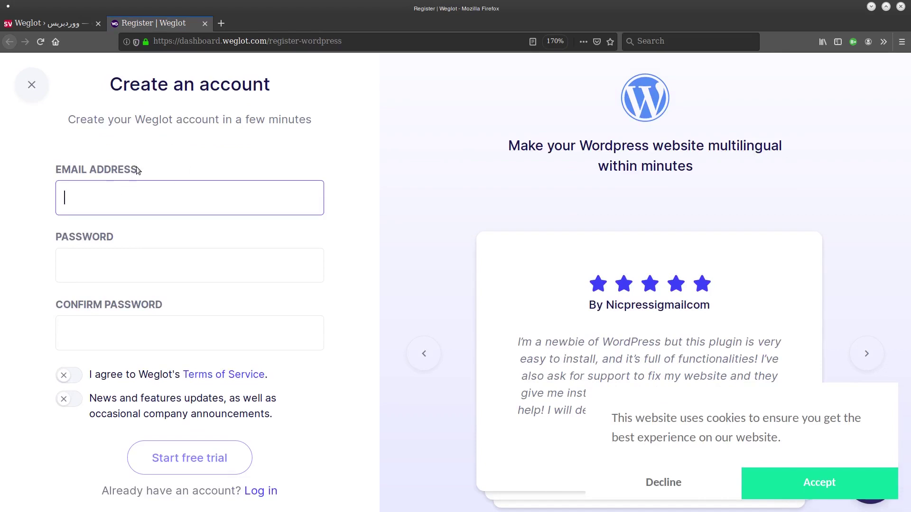
pyautogui.click(119, 275)
pyautogui.click(115, 322)
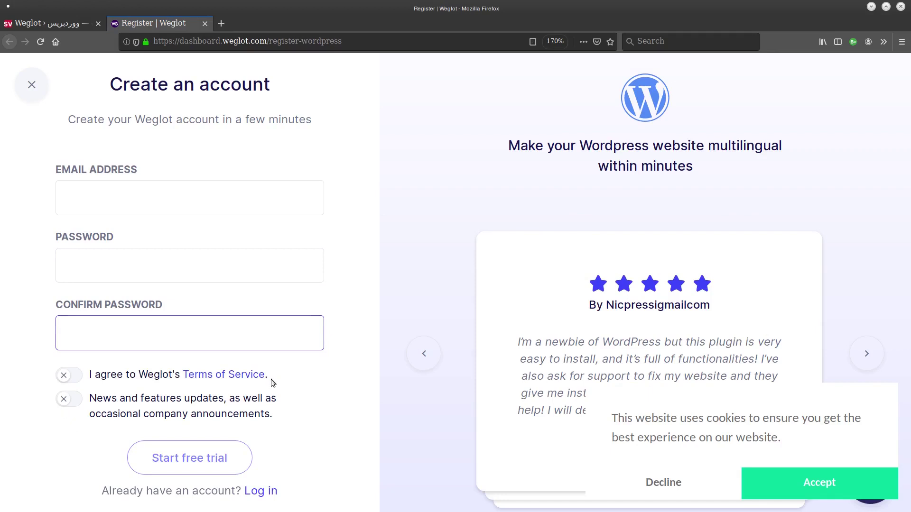
pyautogui.click(373, 249)
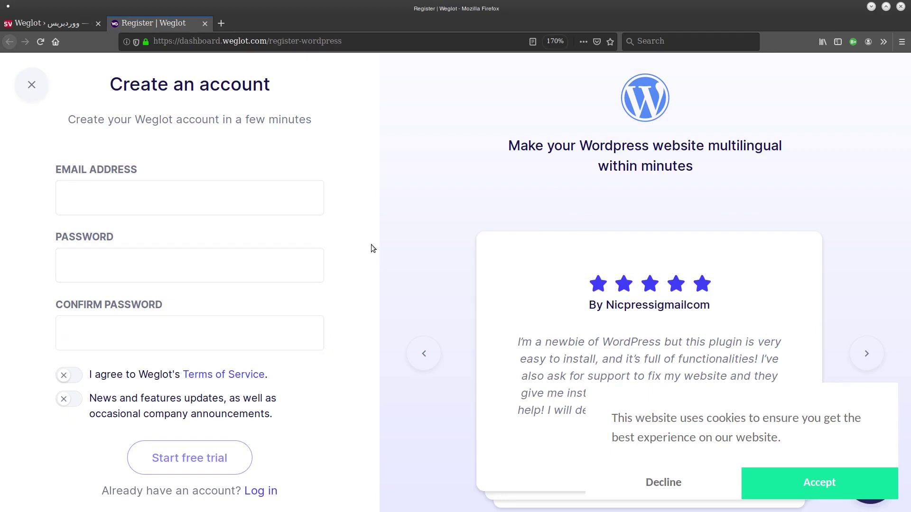
# - Log in to the existing Weglot account with its email address and password
pyautogui.click(261, 494)
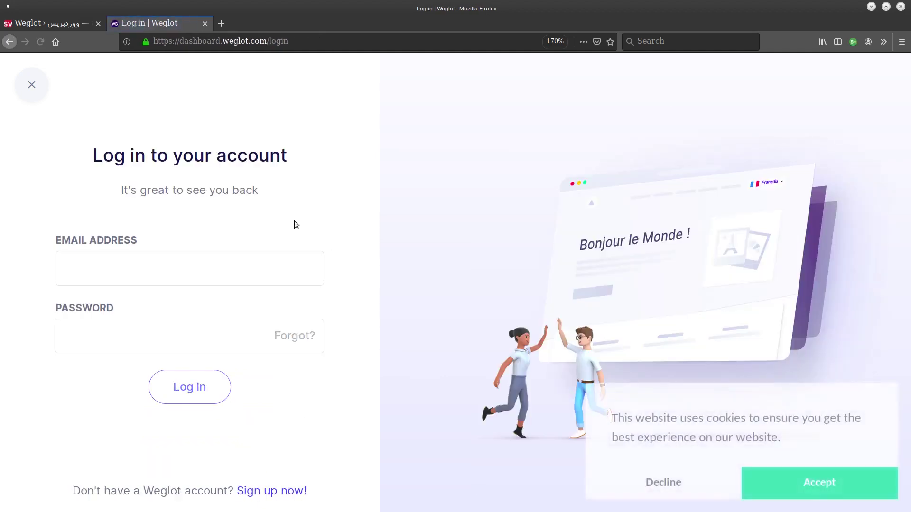
pyautogui.click(160, 275)
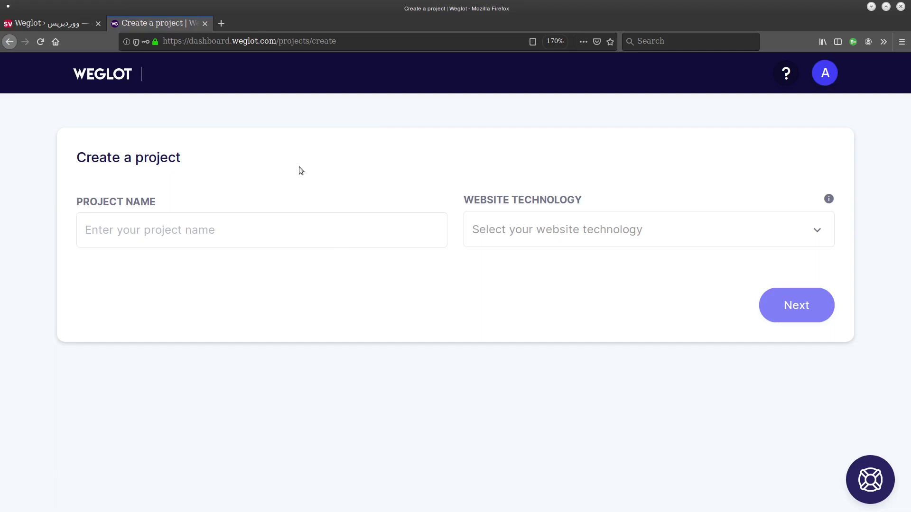
# - Name the new Weglot project "localhost"
pyautogui.hotkey('ctrl', 'Tab')
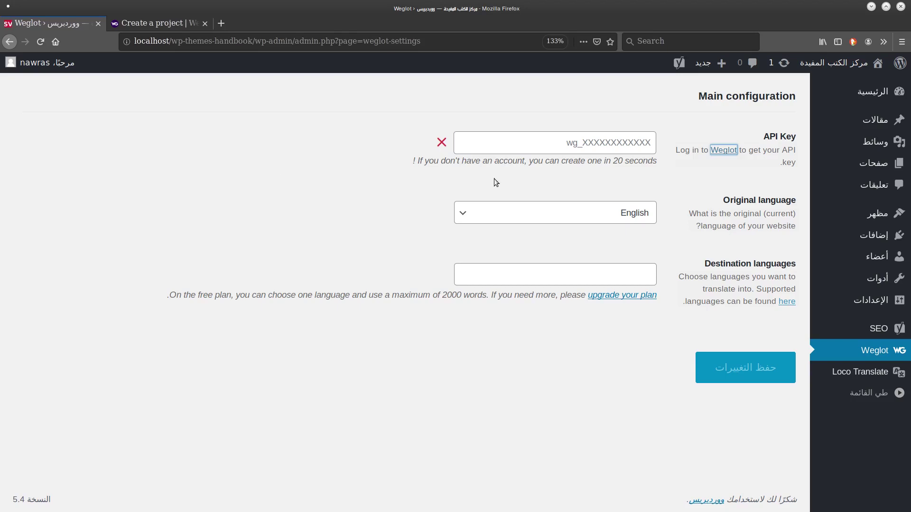
pyautogui.click(167, 24)
pyautogui.click(163, 227)
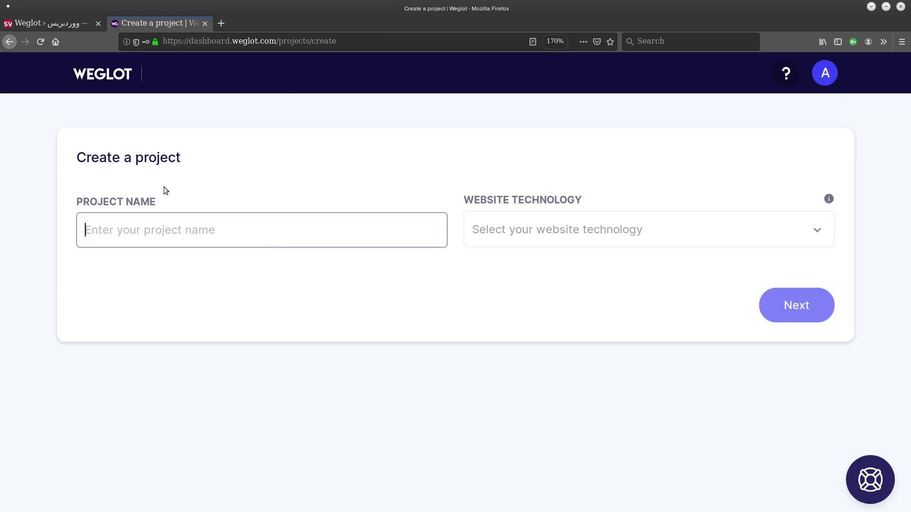
pyautogui.click(135, 281)
pyautogui.click(163, 222)
pyautogui.write('local')
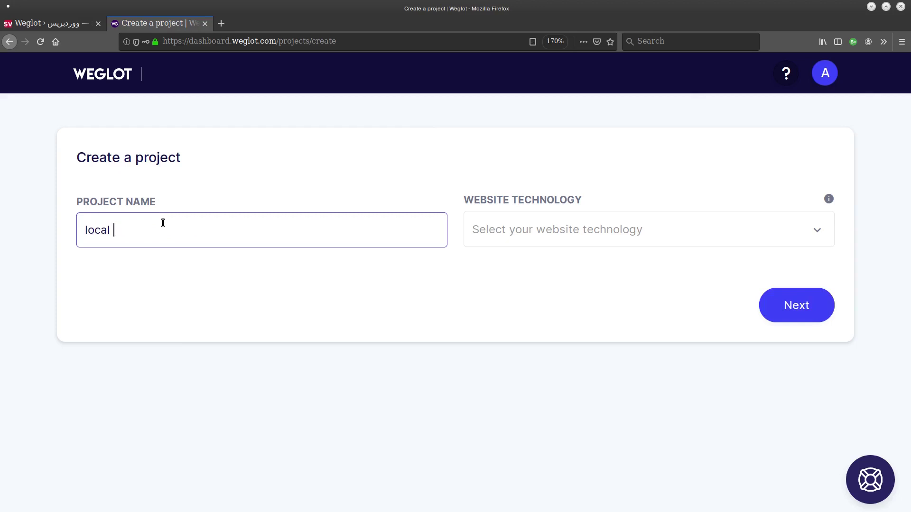
pyautogui.press('BackSpace')
pyautogui.write('host')
# - Set the project's website technology to WordPress and create the project
pyautogui.click(529, 225)
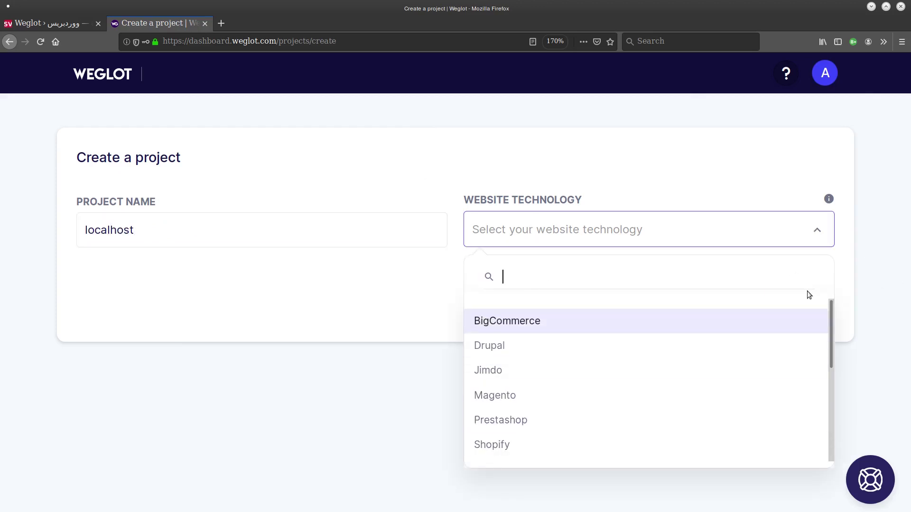
pyautogui.moveTo(829, 321); pyautogui.dragTo(676, 441)
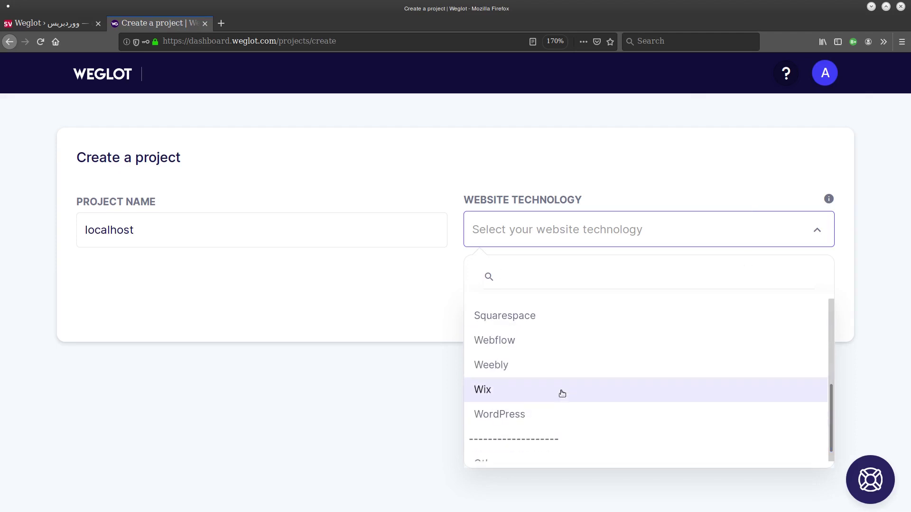
pyautogui.click(541, 414)
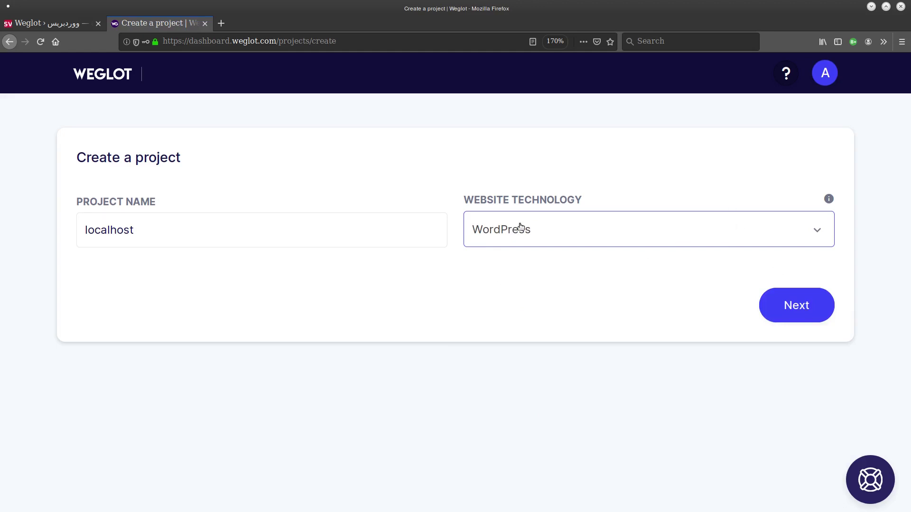
pyautogui.click(791, 294)
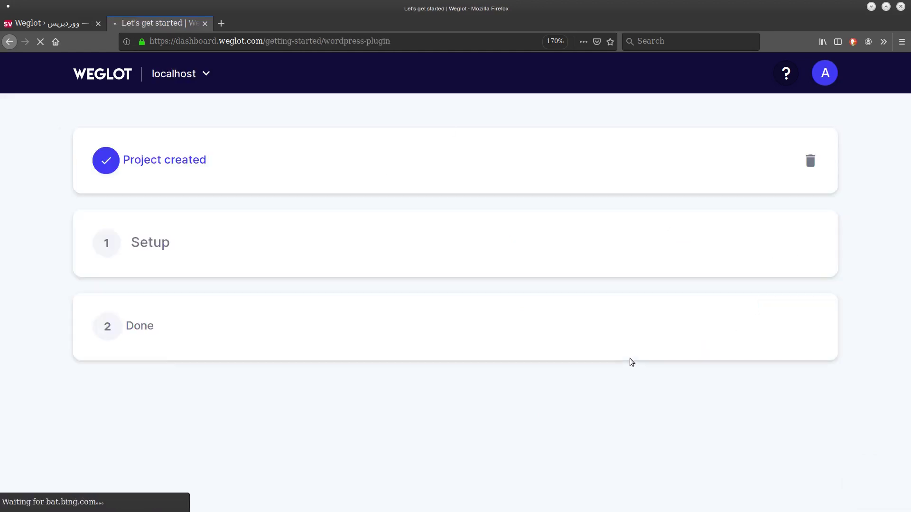
# - Copy the project's API key from the Weglot dashboard and paste it into the API Key field of the WordPress plugin settings
pyautogui.scroll(-3, 198, 258)
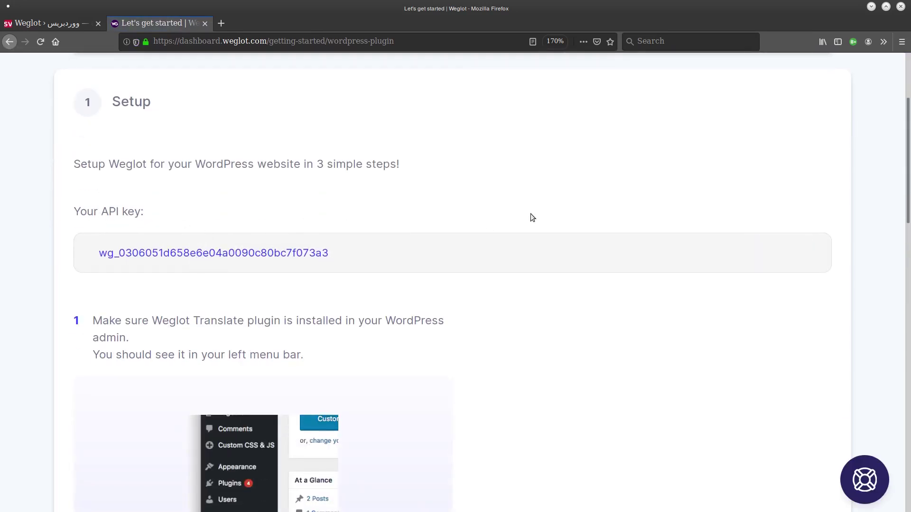
pyautogui.click(790, 254)
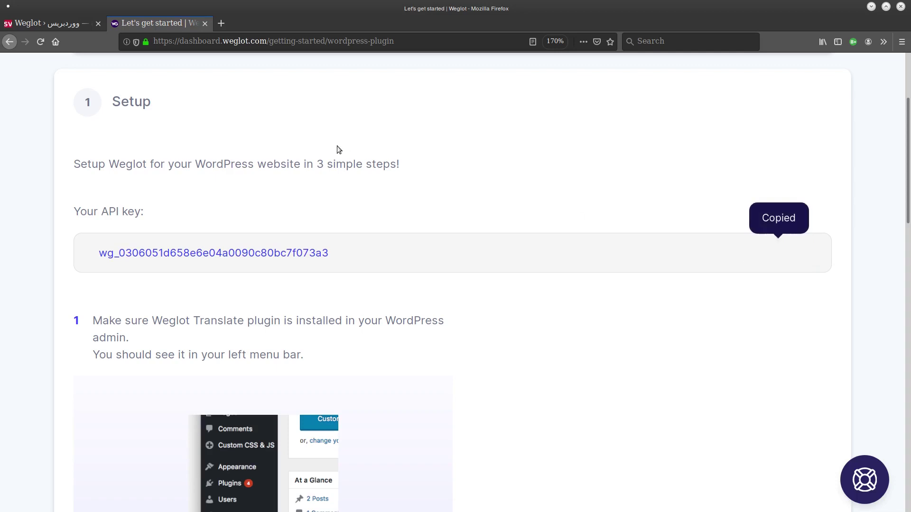
pyautogui.click(71, 24)
pyautogui.click(490, 136)
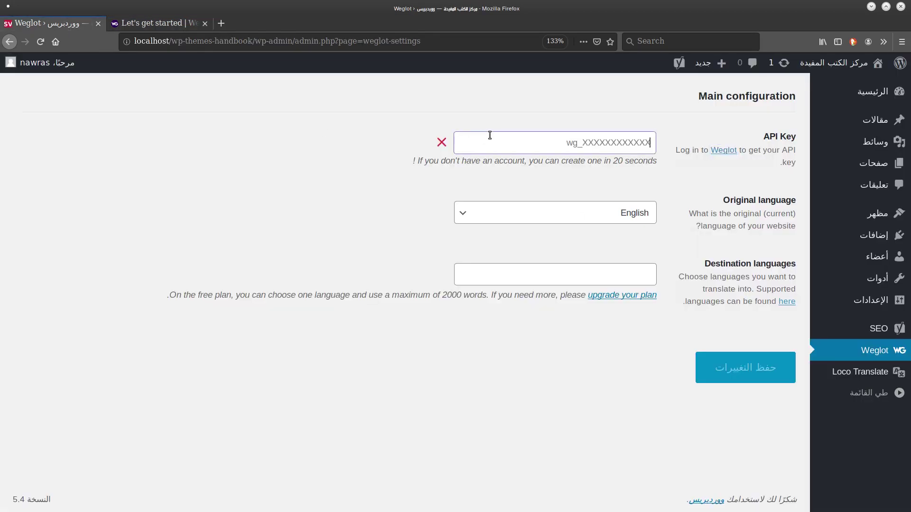
pyautogui.hotkey('ctrl', 'v')
pyautogui.click(352, 217)
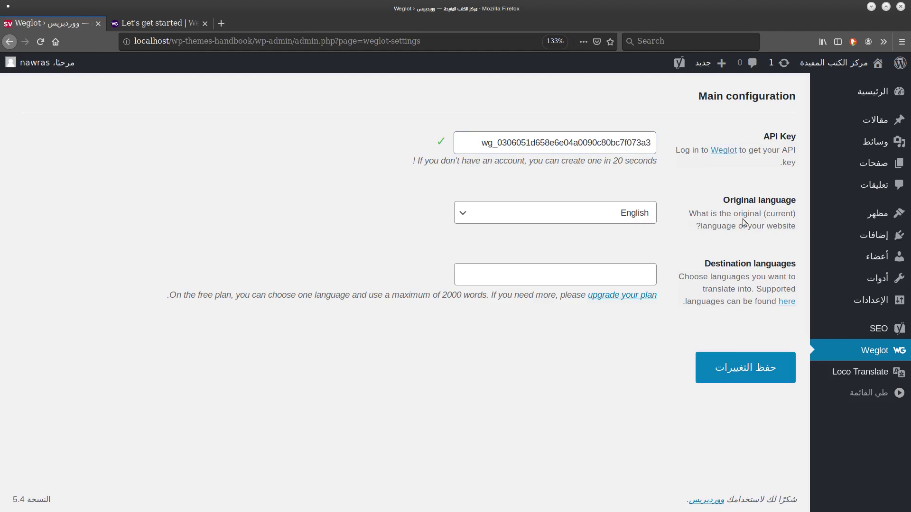
# - Set the website's original language to Arabic in the Weglot main configuration
pyautogui.click(648, 215)
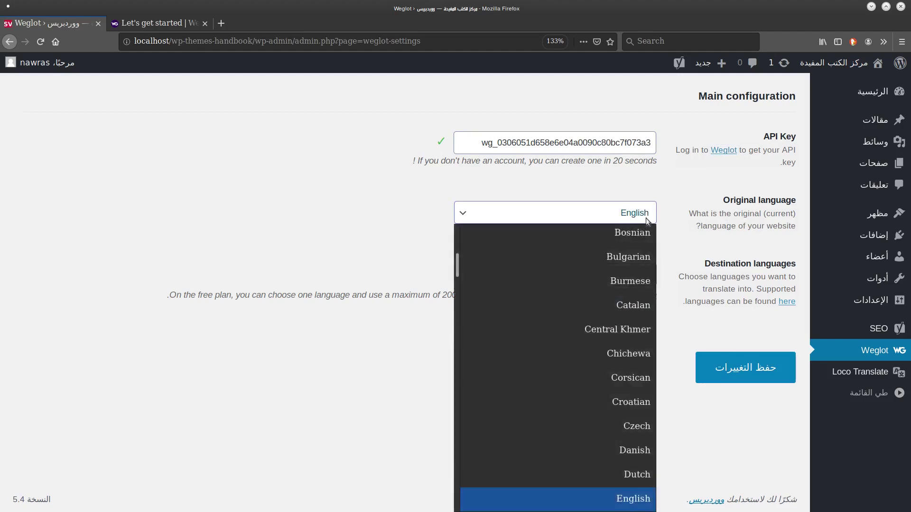
pyautogui.scroll(3, 582, 266)
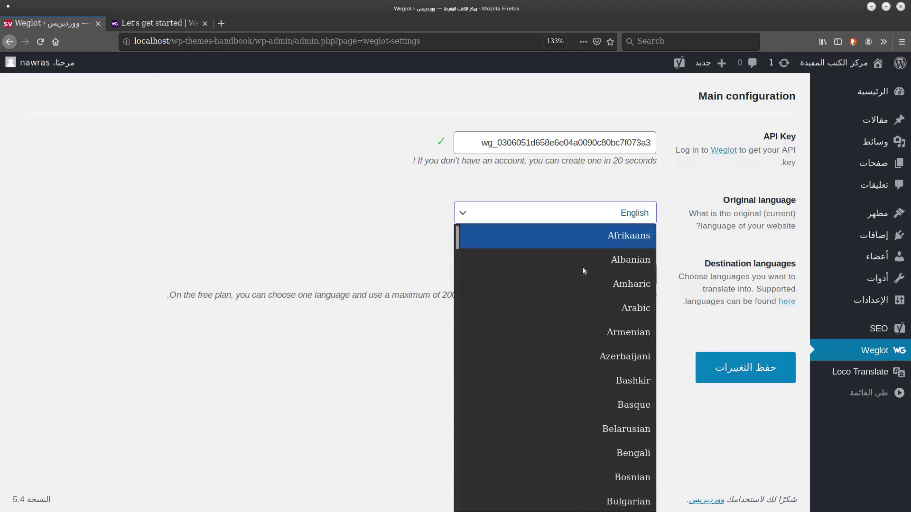
pyautogui.click(601, 309)
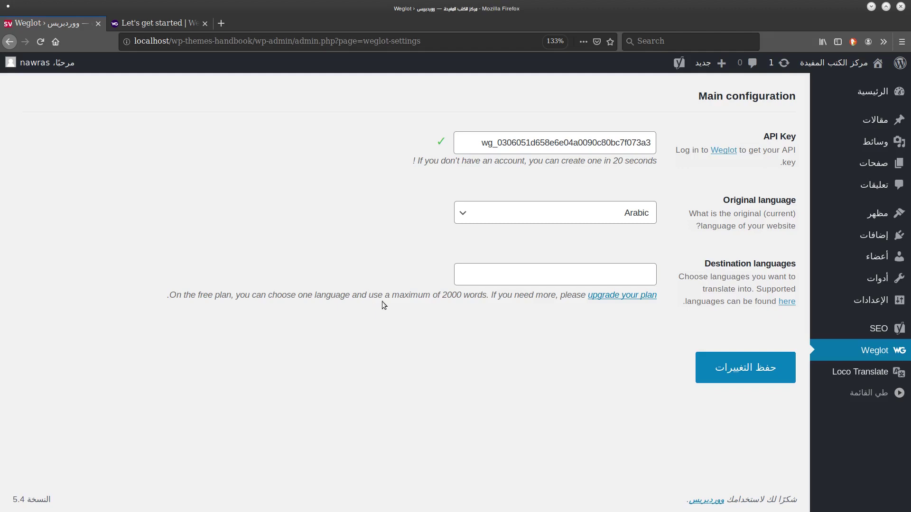
# - Add English as the destination language and save the Weglot configuration
pyautogui.click(502, 275)
pyautogui.write('en')
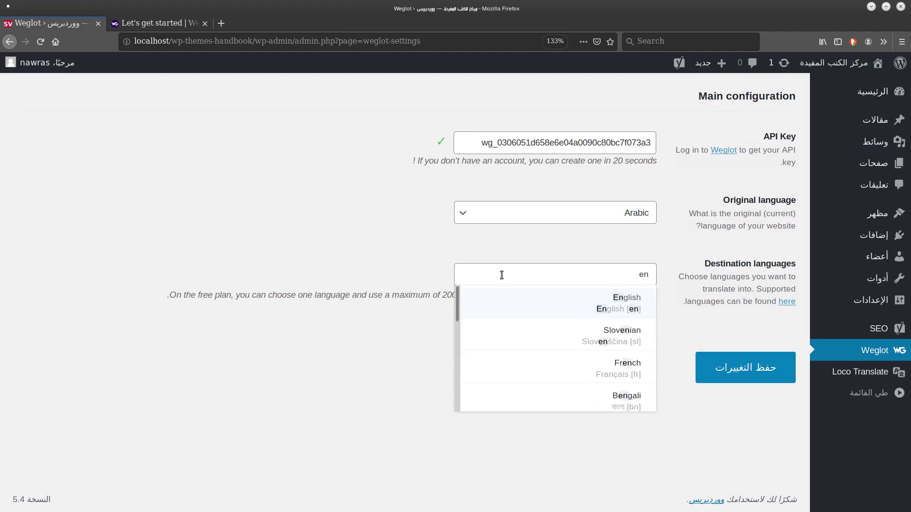
pyautogui.click(561, 301)
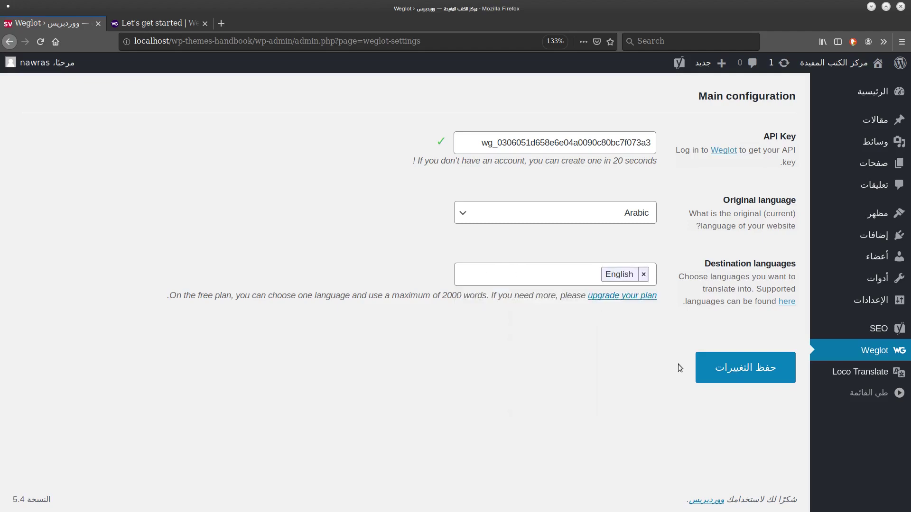
pyautogui.click(721, 365)
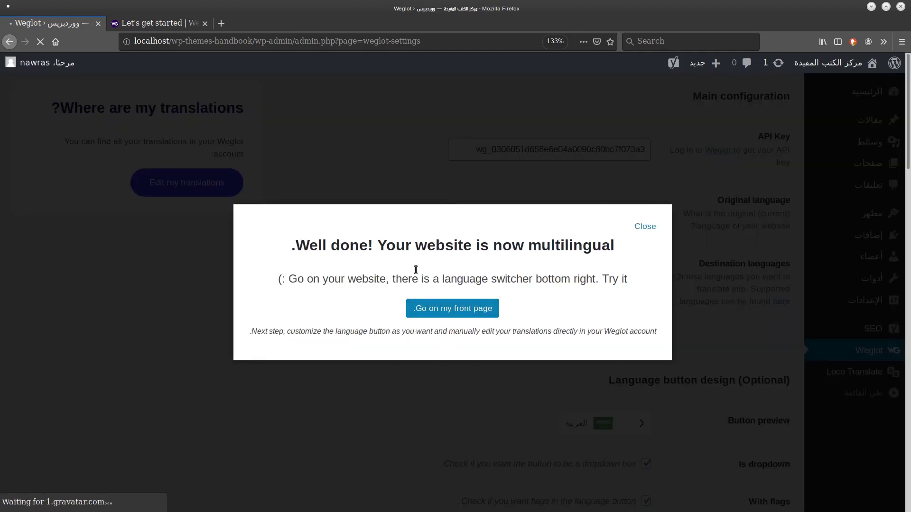
# - Open the website's front page and switch its display language from Arabic to English with the language switcher
pyautogui.click(446, 308)
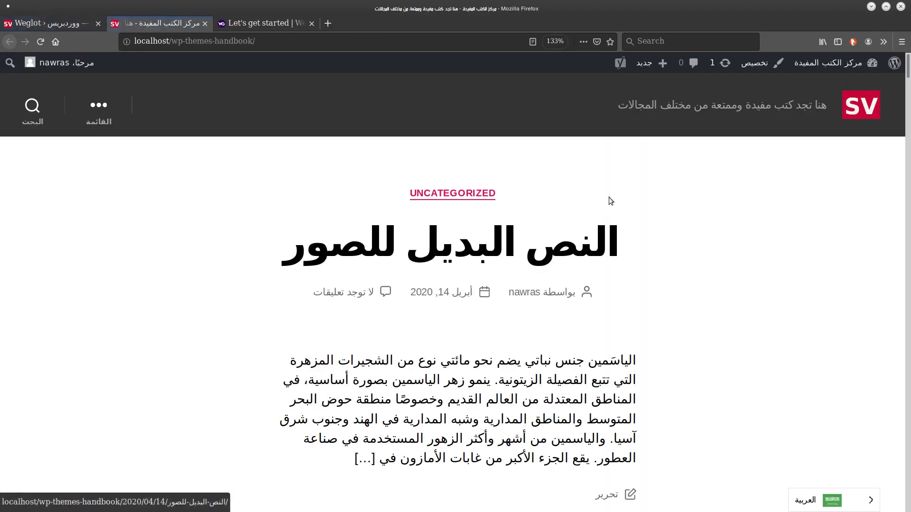
pyautogui.scroll(-10, 907, 89)
pyautogui.scroll(10, 907, 89)
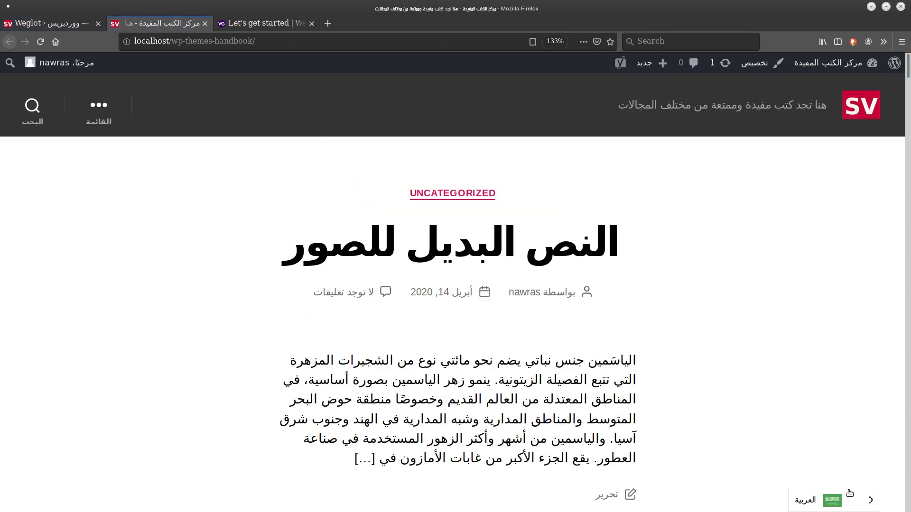
pyautogui.click(870, 501)
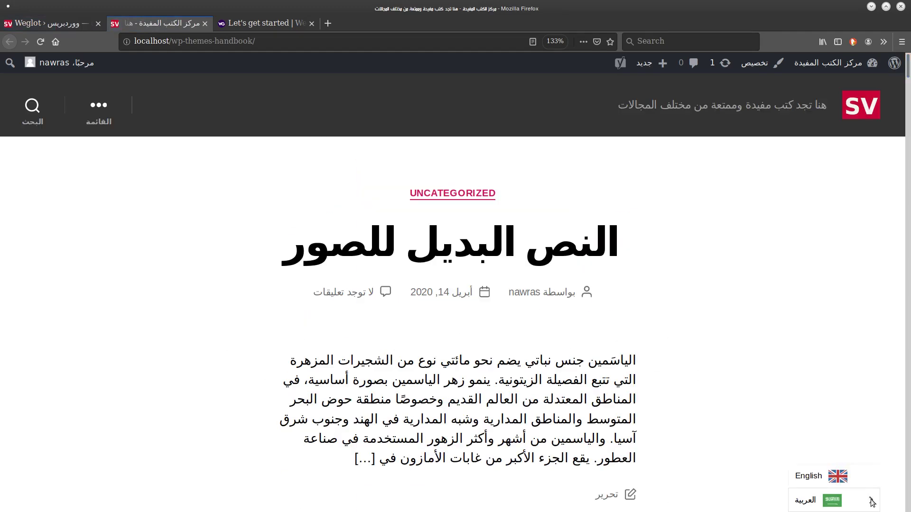
pyautogui.click(819, 480)
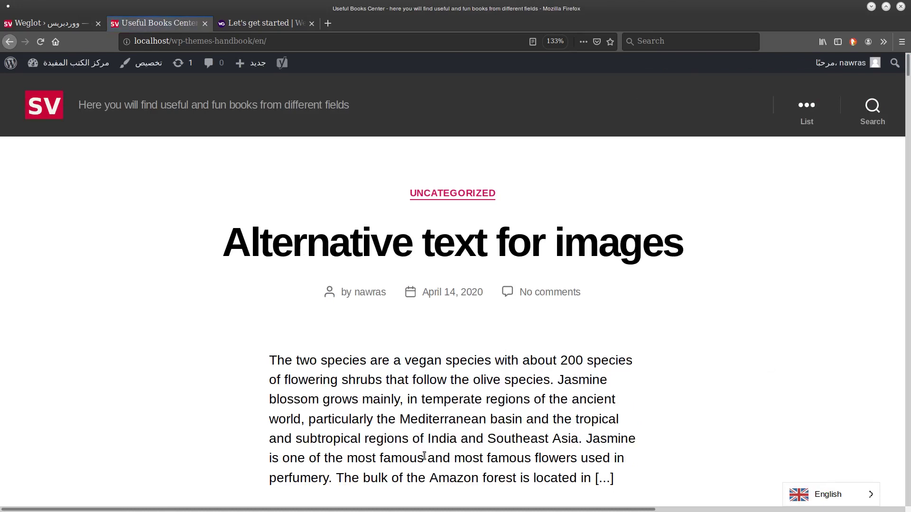
# - Review the English translations of the post titles and excerpts on the front page
pyautogui.scroll(-10, 424, 457)
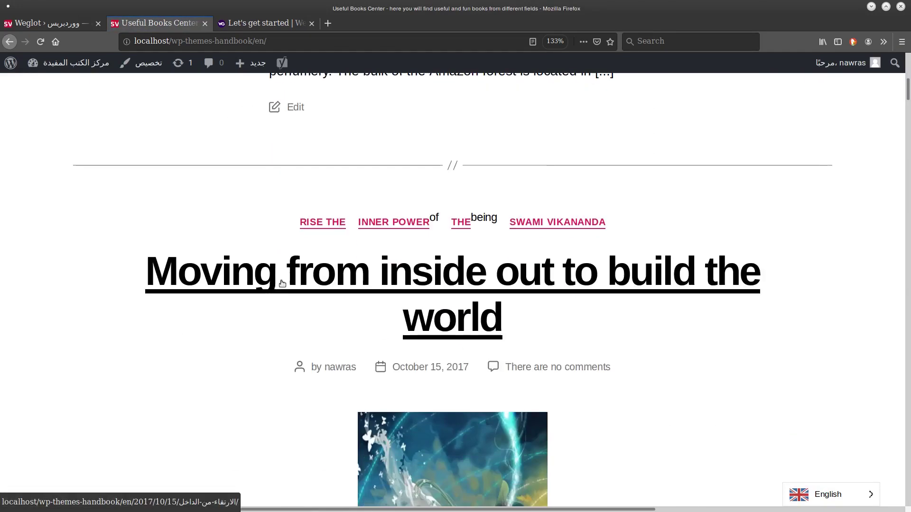
pyautogui.scroll(-12, 328, 303)
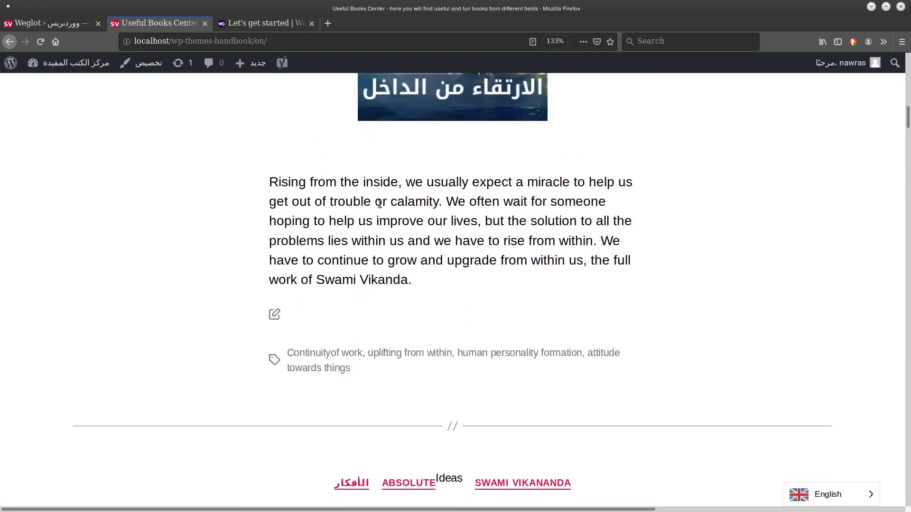
pyautogui.moveTo(267, 180); pyautogui.dragTo(292, 291)
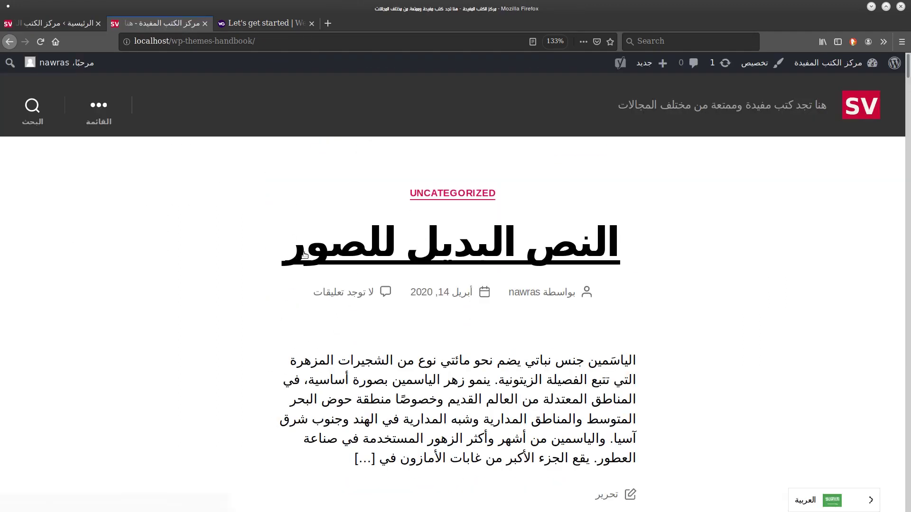
# - Open the Arabic to English translations list in the Weglot dashboard
pyautogui.click(264, 23)
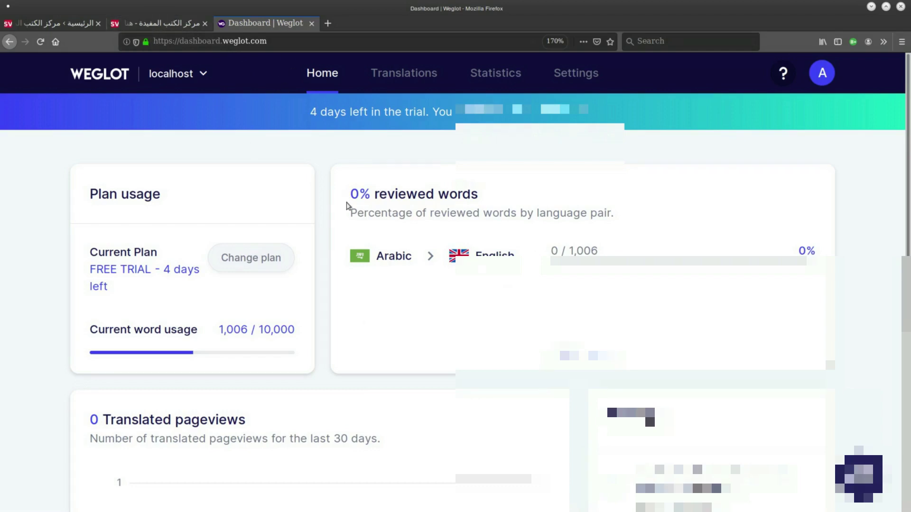
pyautogui.click(402, 81)
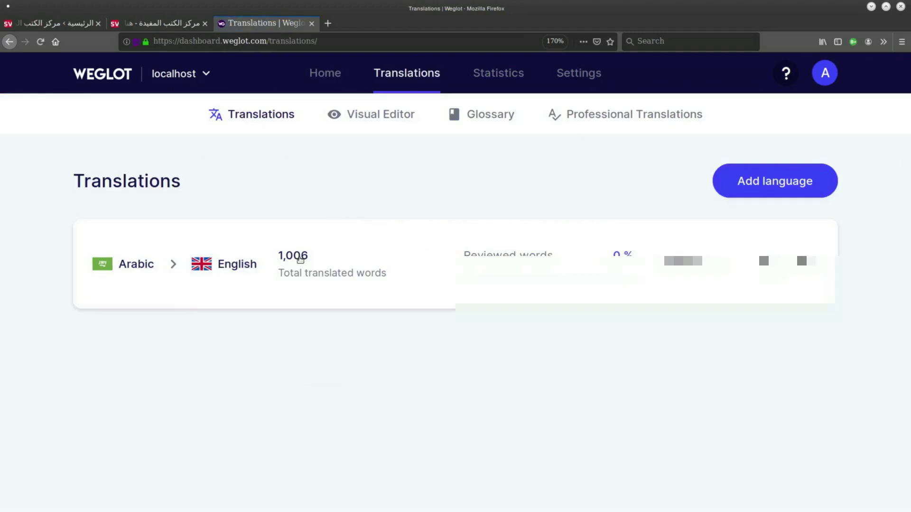
pyautogui.click(150, 271)
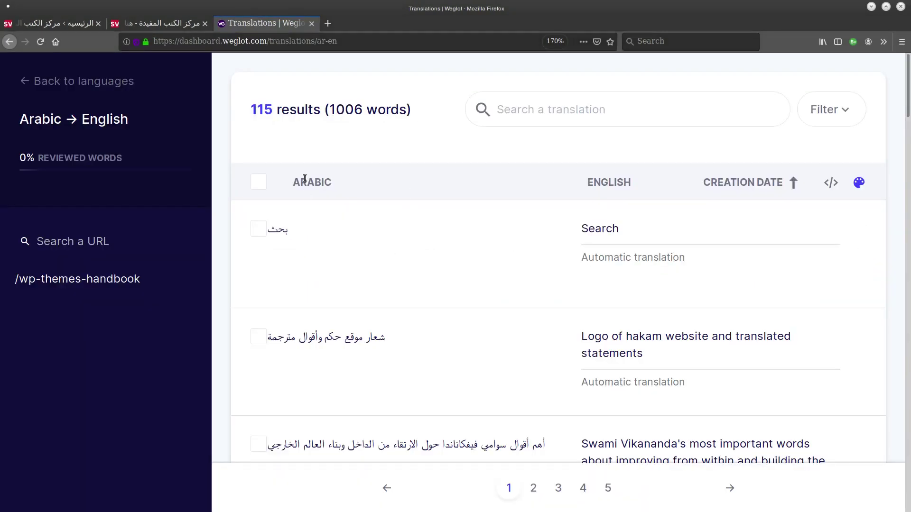
pyautogui.moveTo(285, 238)
pyautogui.scroll(-3, 664, 247)
pyautogui.scroll(2, 597, 306)
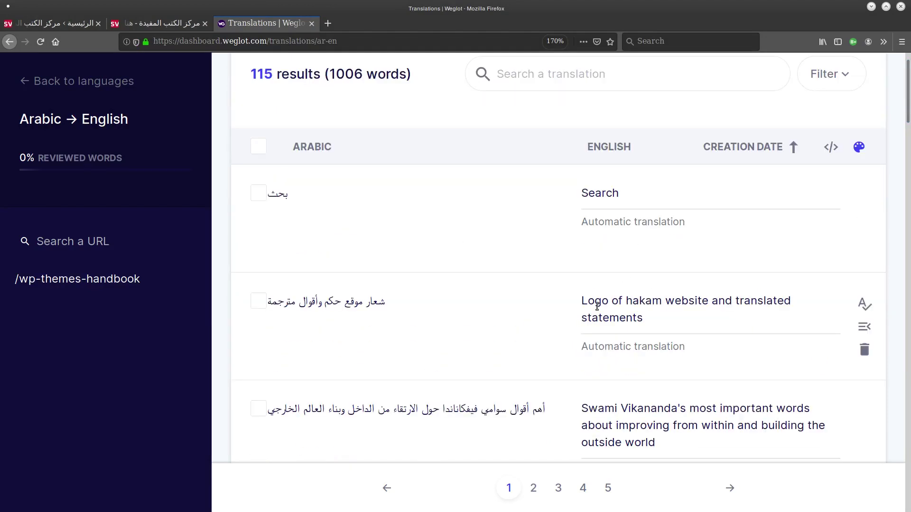
# - Copy "سر الإنجازات العظيمة" from the post title on the Arabic front page and search the Weglot translations for it
pyautogui.click(169, 25)
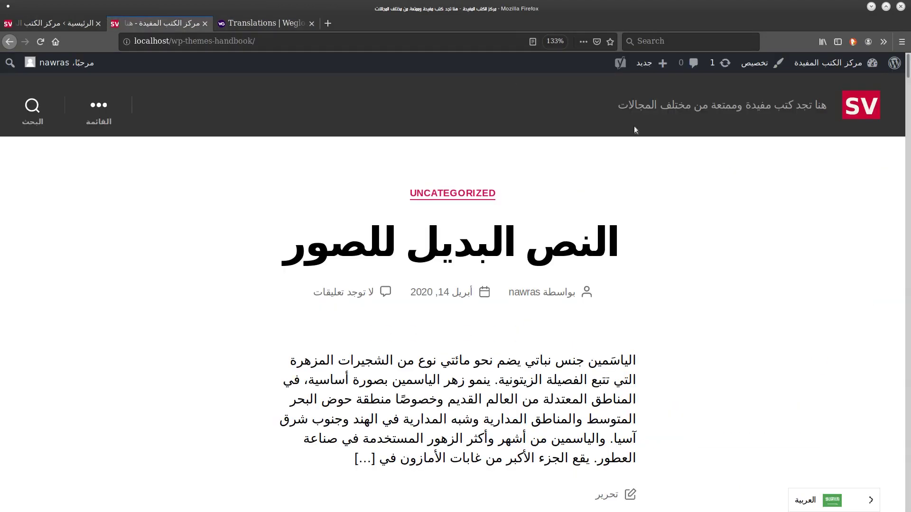
pyautogui.scroll(-15, 885, 170)
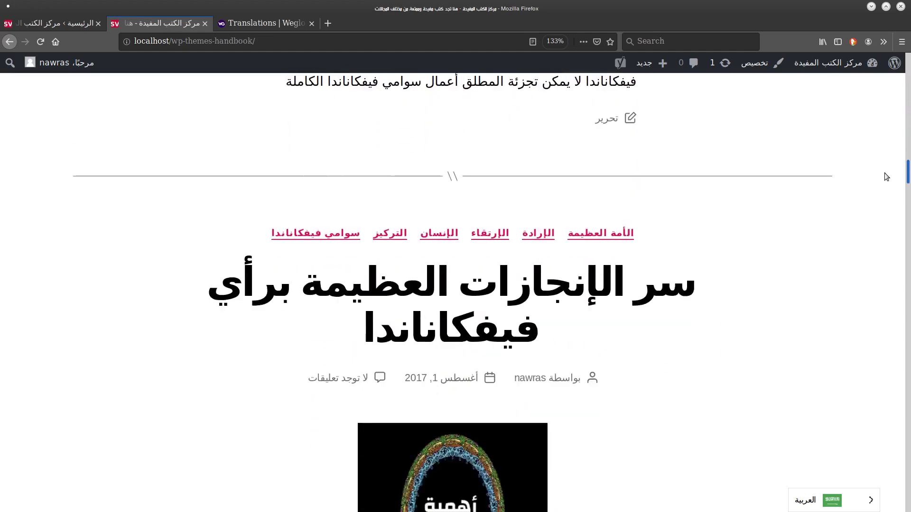
pyautogui.moveTo(678, 156); pyautogui.dragTo(298, 154)
pyautogui.hotkey('ctrl', 'c')
pyautogui.click(267, 25)
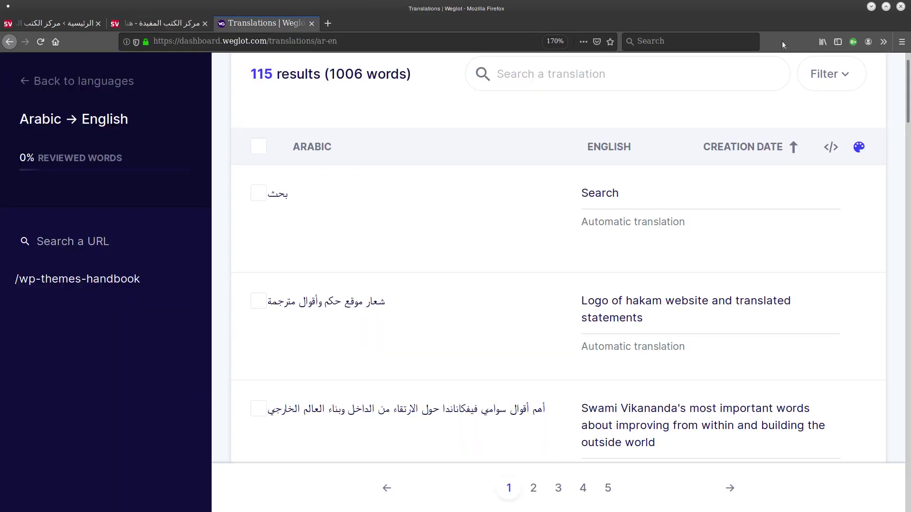
pyautogui.click(610, 87)
pyautogui.hotkey('ctrl', 'v')
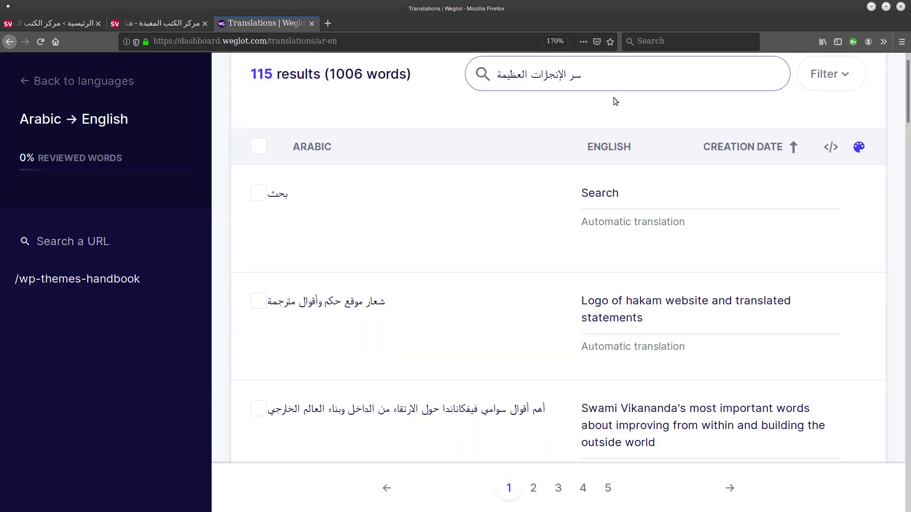
pyautogui.press('Return')
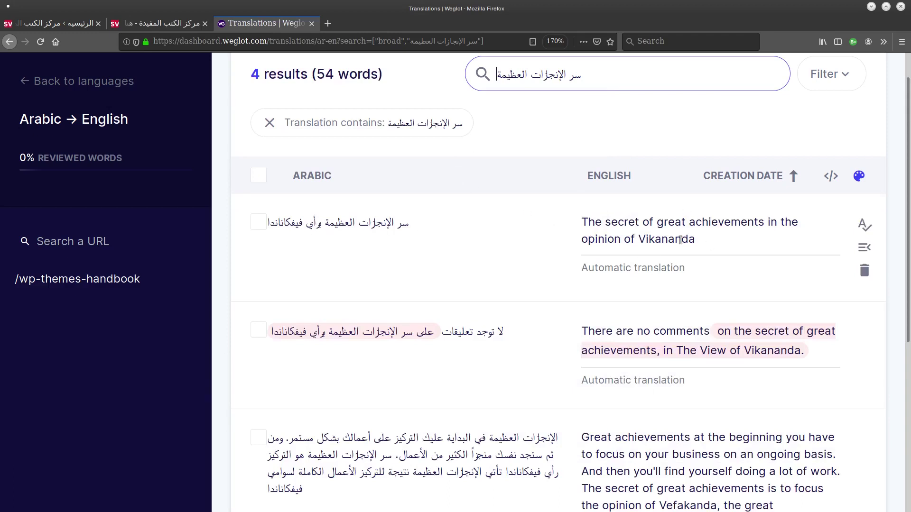
# - Replace the English translation of the post title "سر الإنجازات العظيمة برأي فيفكاناندا" with "Great achievements" and save it
pyautogui.moveTo(709, 243); pyautogui.dragTo(530, 218)
pyautogui.press('BackSpace')
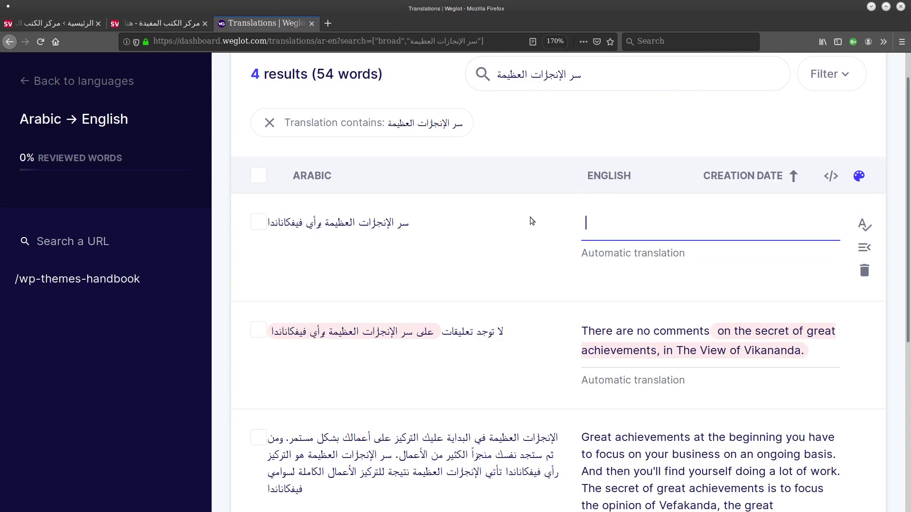
pyautogui.write('The')
pyautogui.press('BackSpace')
pyautogui.press('BackSpace')
pyautogui.press('BackSpace')
pyautogui.press('BackSpace')
pyautogui.write('Great achievements')
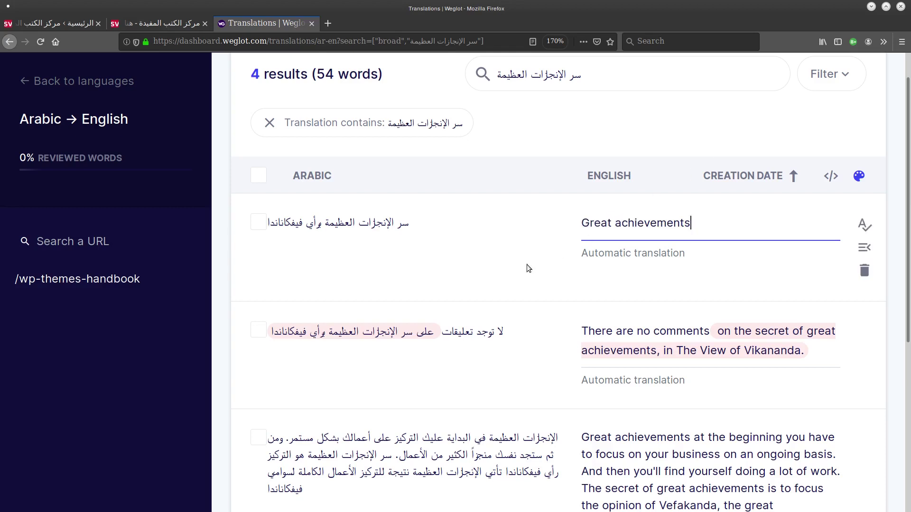
pyautogui.scroll(-5, 881, 355)
pyautogui.scroll(4, 881, 355)
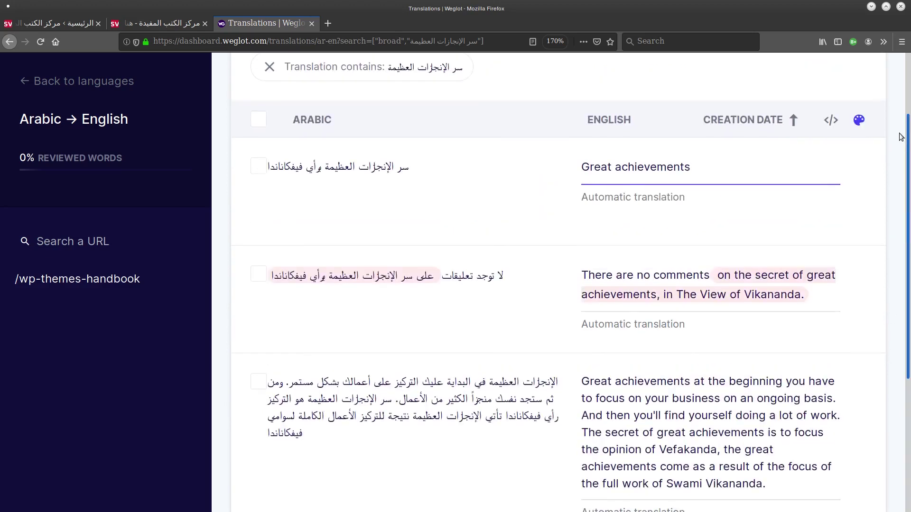
pyautogui.click(576, 200)
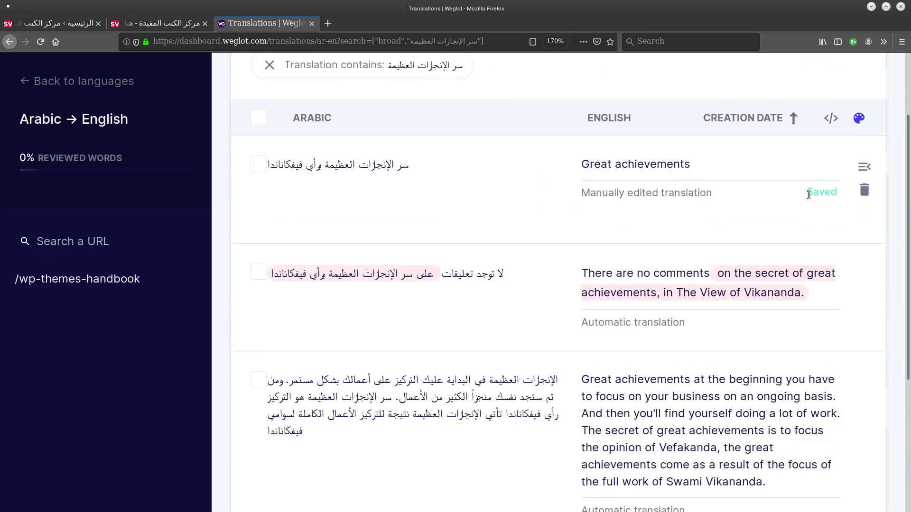
# - Reload the website's Arabic front page and switch it to English
pyautogui.click(198, 27)
pyautogui.click(273, 41)
pyautogui.press('Return')
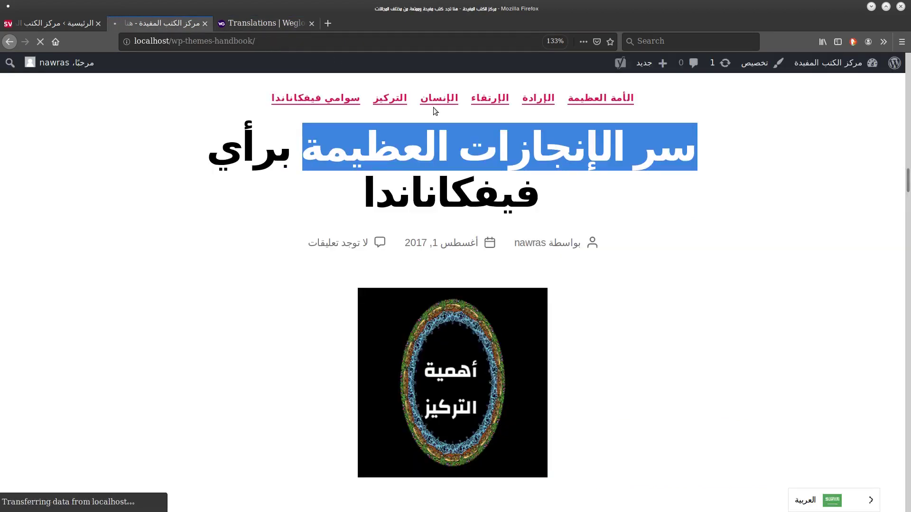
pyautogui.scroll(-15, 859, 275)
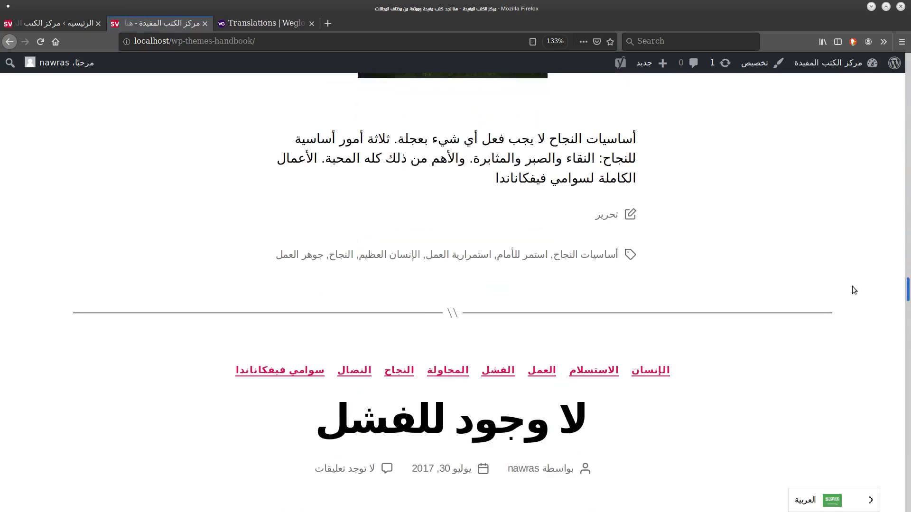
pyautogui.scroll(-10, 849, 308)
pyautogui.moveTo(823, 504)
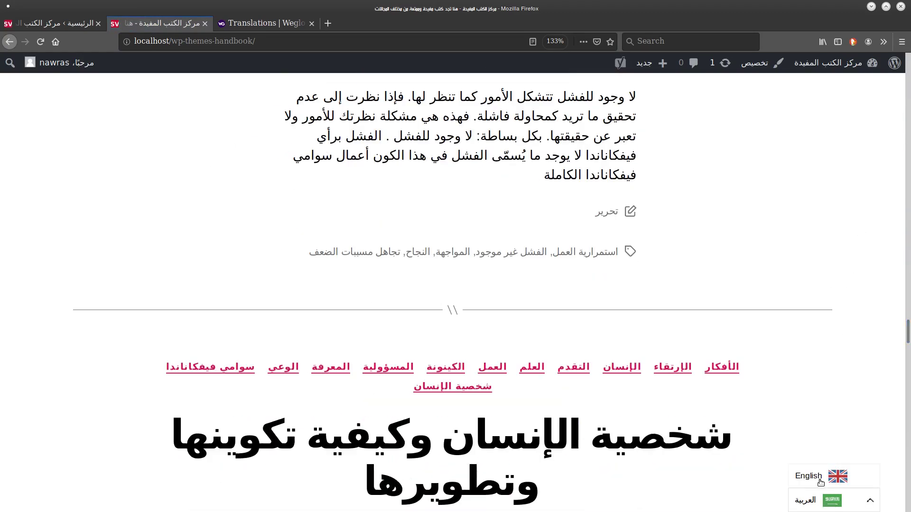
pyautogui.click(820, 480)
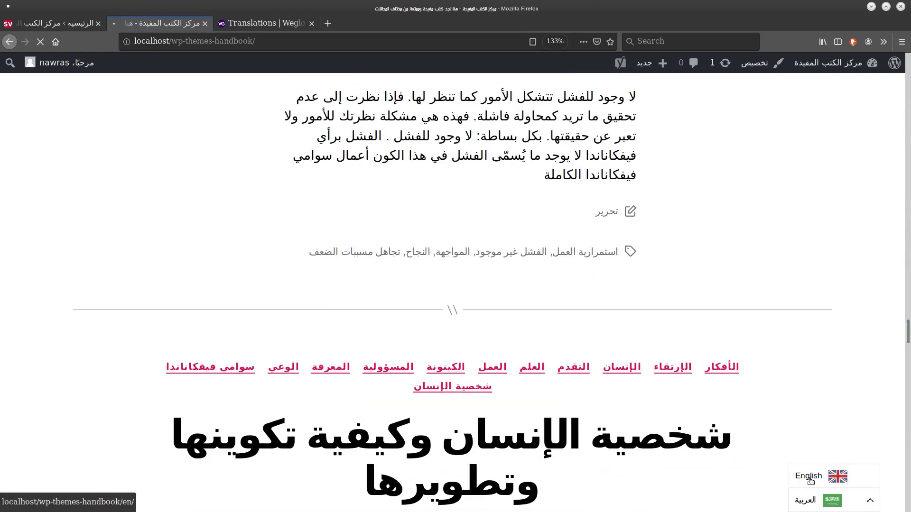
# - Find the August 1, 2017 post on the English front page and check its edited title
pyautogui.scroll(-12, 893, 170)
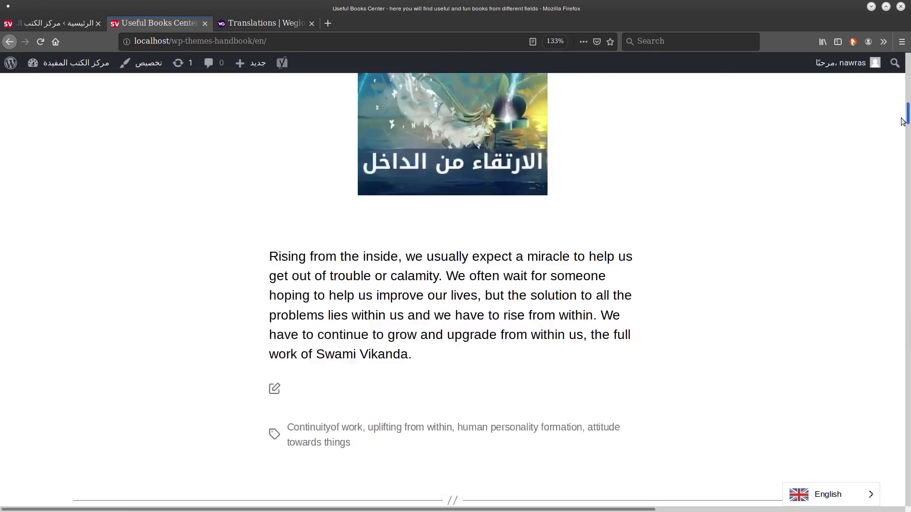
pyautogui.scroll(-4, 893, 171)
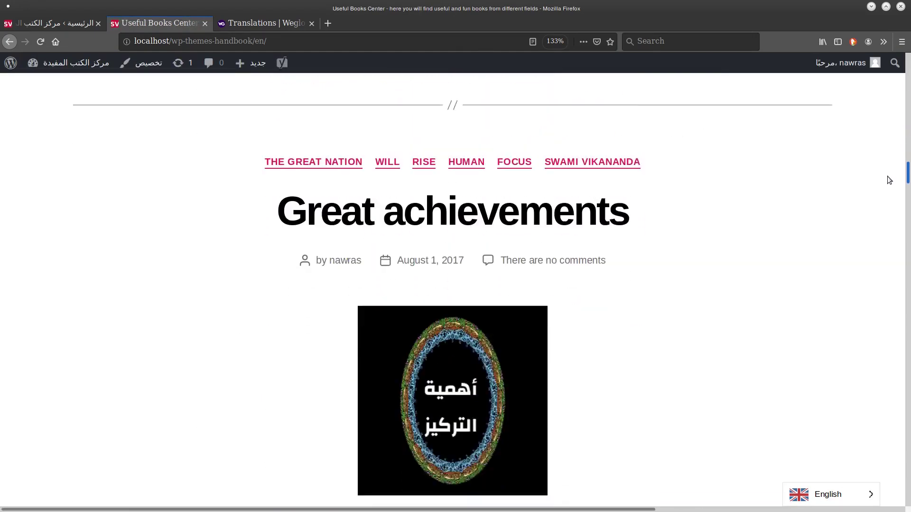
pyautogui.moveTo(209, 195); pyautogui.dragTo(573, 142)
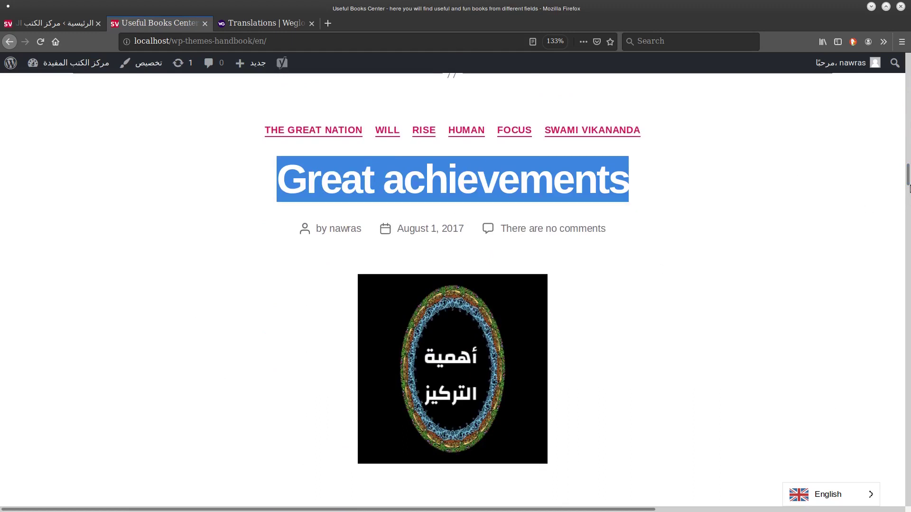
pyautogui.scroll(-3, 904, 185)
pyautogui.scroll(2, 901, 182)
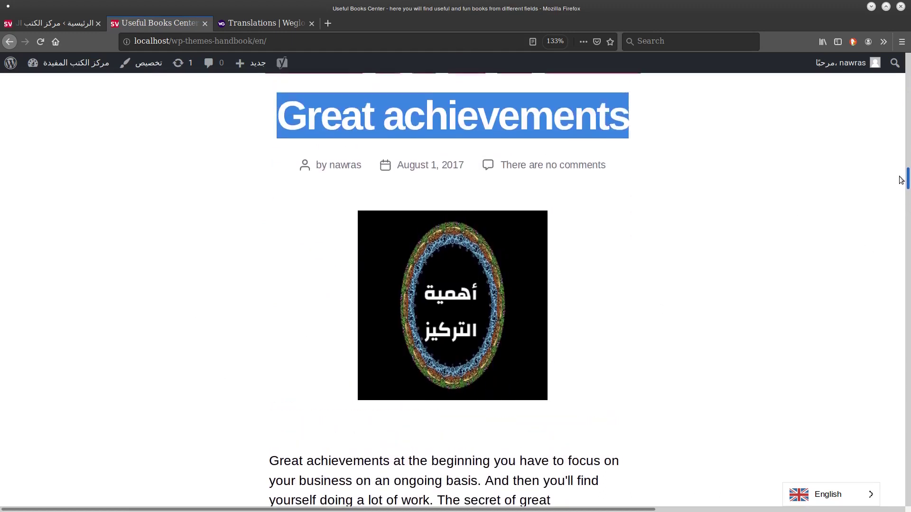
# - Return to the Weglot dashboard and go back from the Arabic to English translations to the list of languages
pyautogui.click(265, 23)
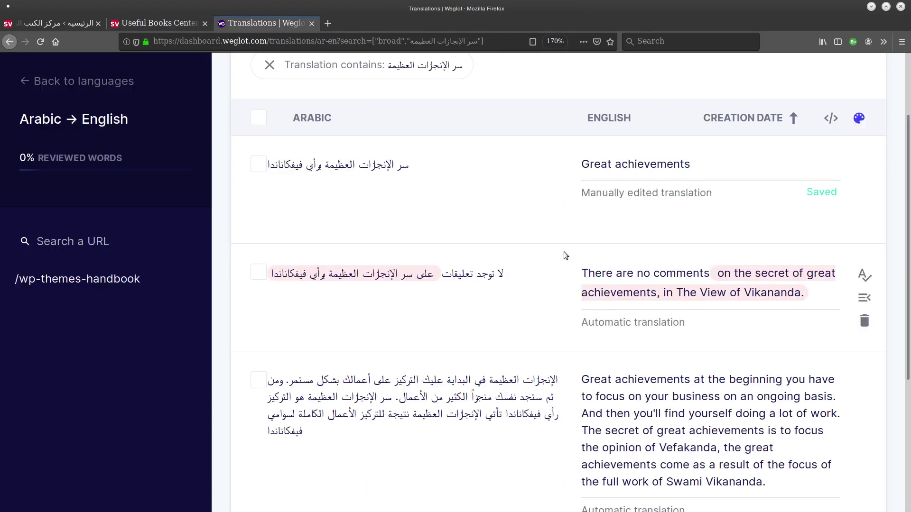
pyautogui.scroll(2, 388, 84)
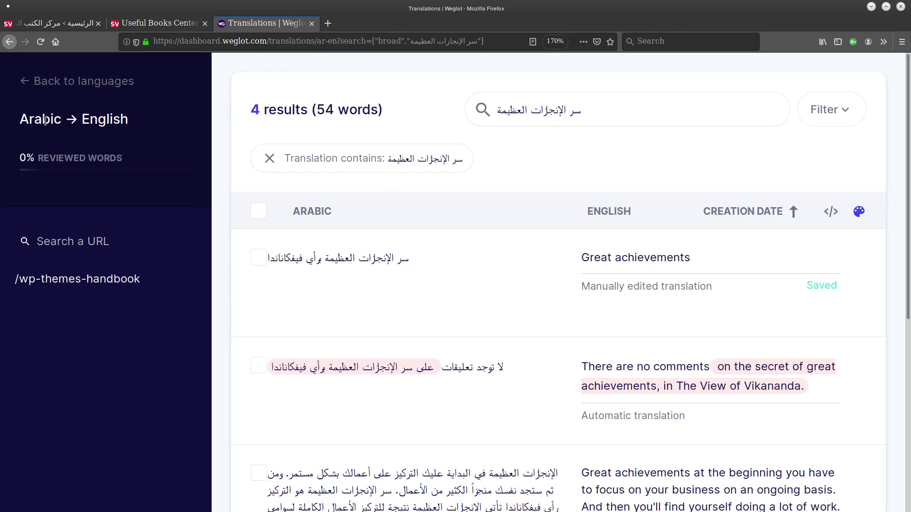
pyautogui.click(26, 81)
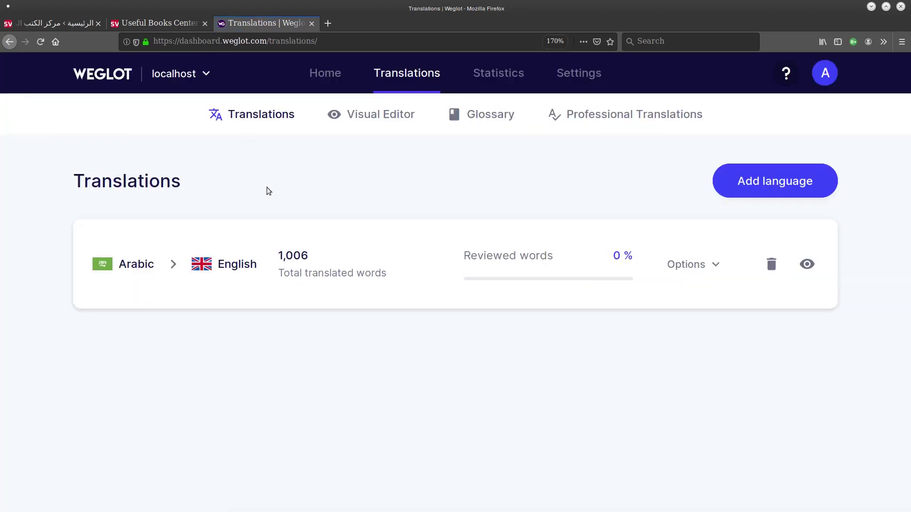
# - Switch to the WordPress admin and open the menu editor (قوائم), bringing the Weglot switcher item section into view
pyautogui.click(39, 24)
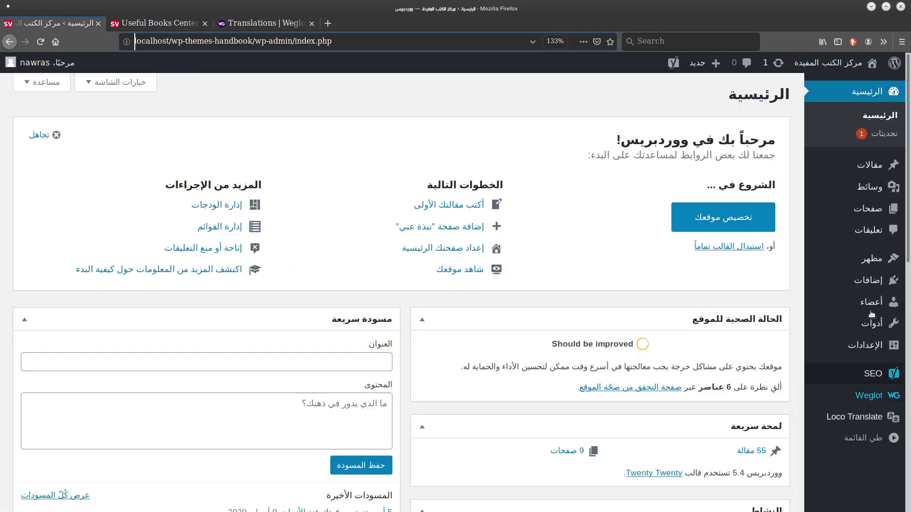
pyautogui.moveTo(835, 259)
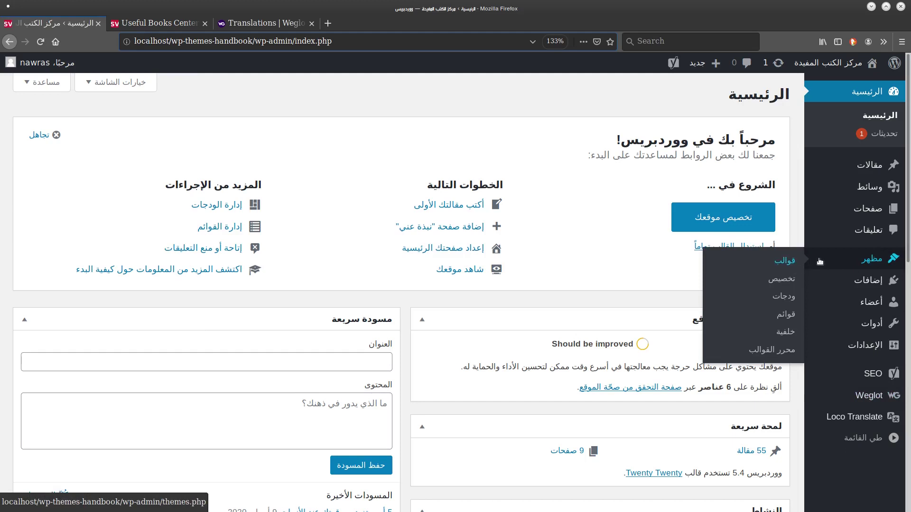
pyautogui.click(780, 314)
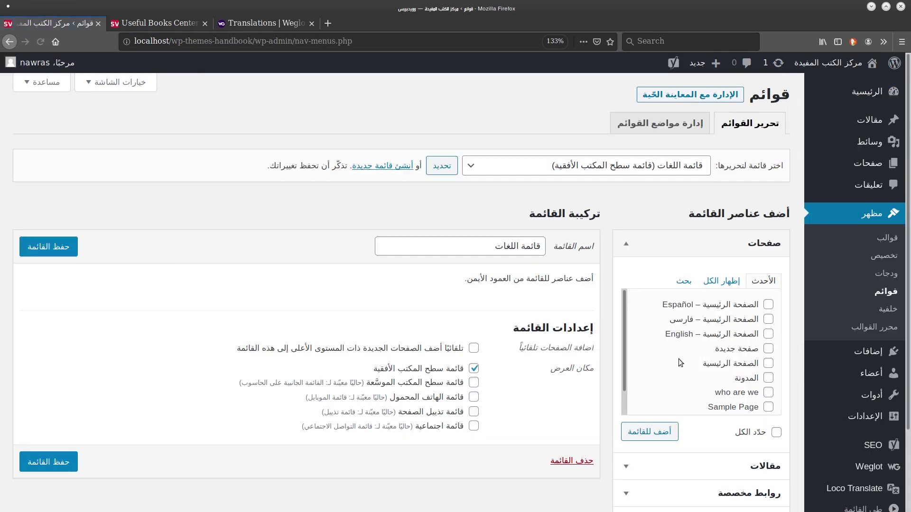
pyautogui.scroll(-3, 666, 220)
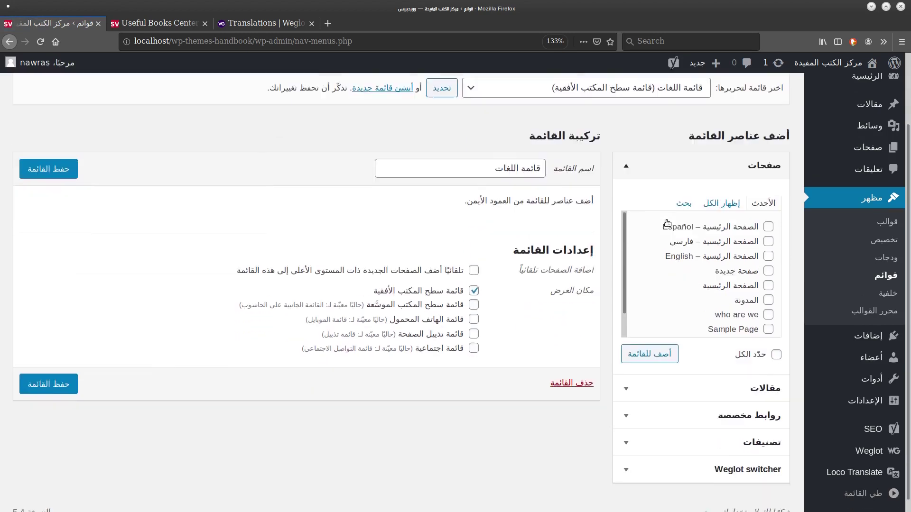
# - Add the Weglot Switcher item to the قائمة اللغات menu and save the menu
pyautogui.click(704, 457)
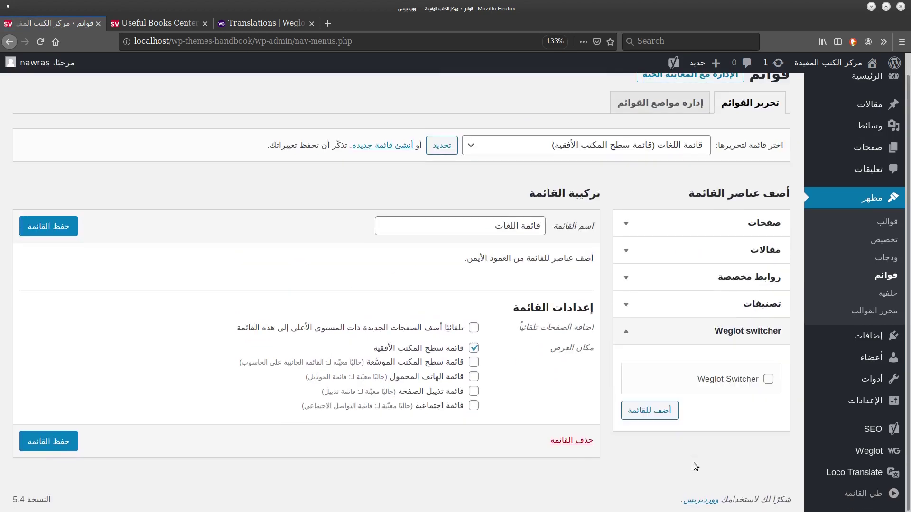
pyautogui.click(741, 384)
pyautogui.click(651, 411)
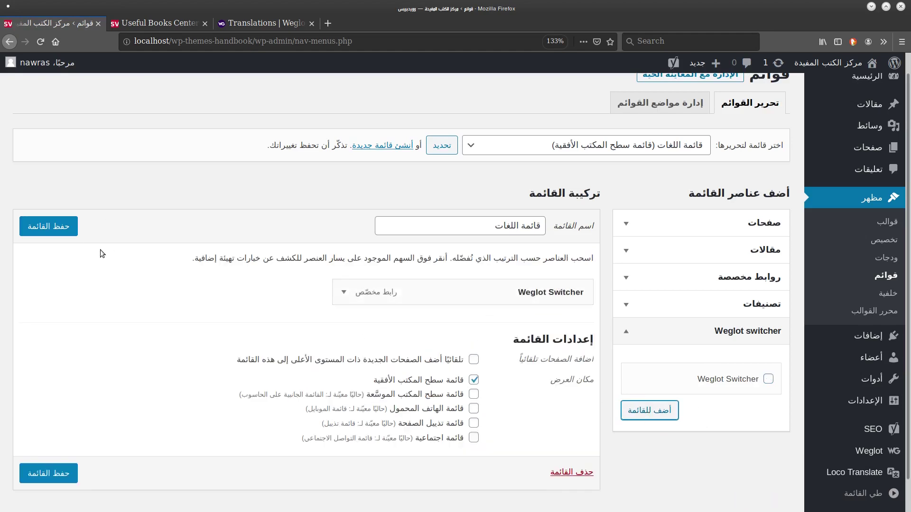
pyautogui.click(62, 229)
# - On the website's front page, test the header menu's language switcher by changing to Arabic and back to English
pyautogui.click(177, 24)
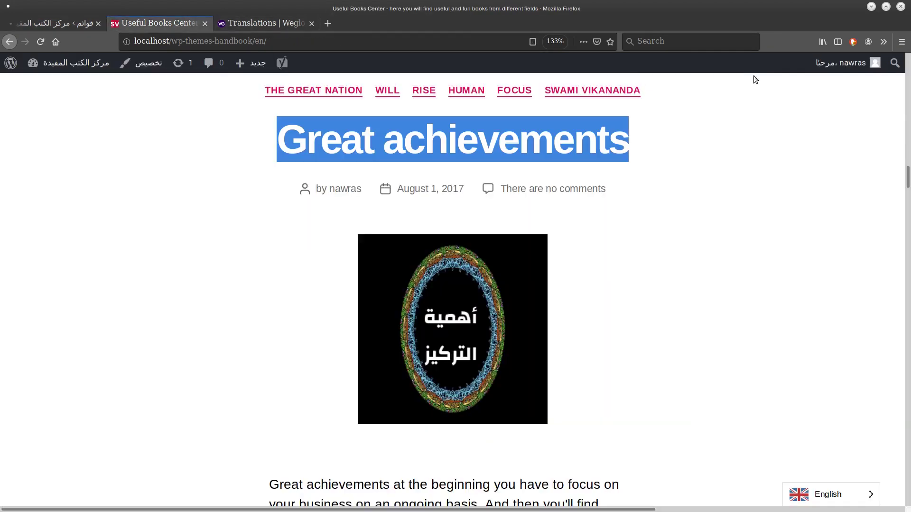
pyautogui.press('Home')
pyautogui.click(43, 114)
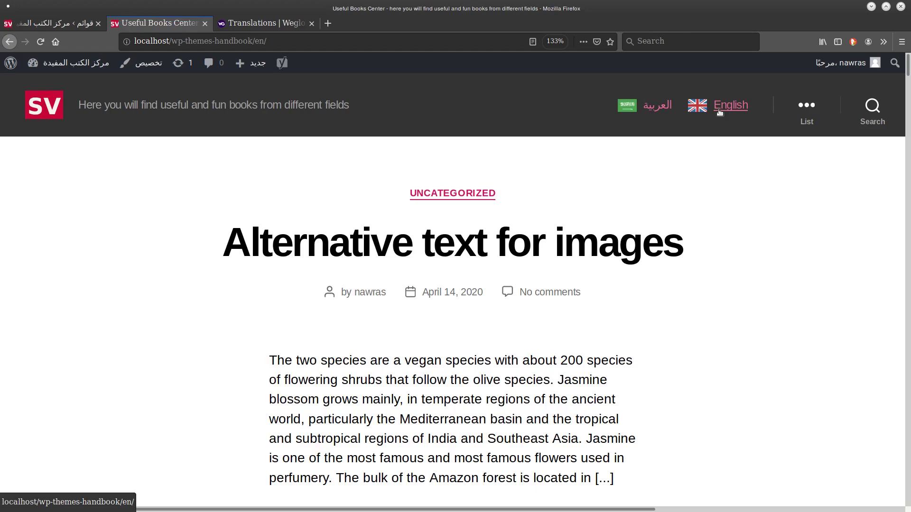
pyautogui.click(660, 106)
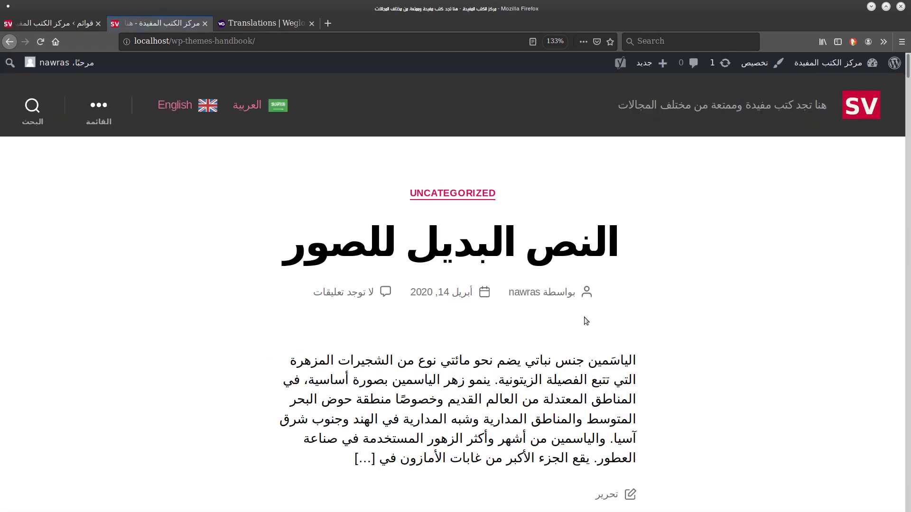
pyautogui.click(183, 108)
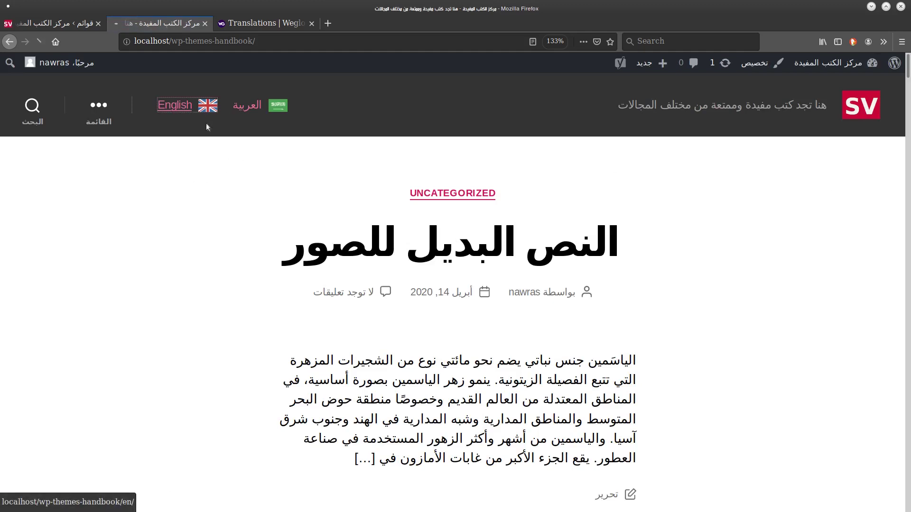
# - In the WordPress admin's widgets page (ودجات), add the Weglot Translate widget to التذييل #1, title it ترجمة الموقع and save it
pyautogui.click(57, 24)
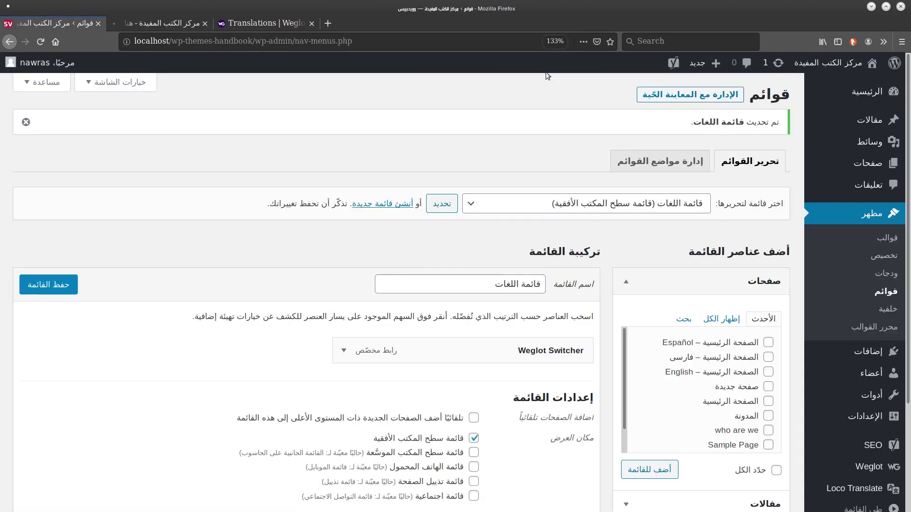
pyautogui.click(870, 279)
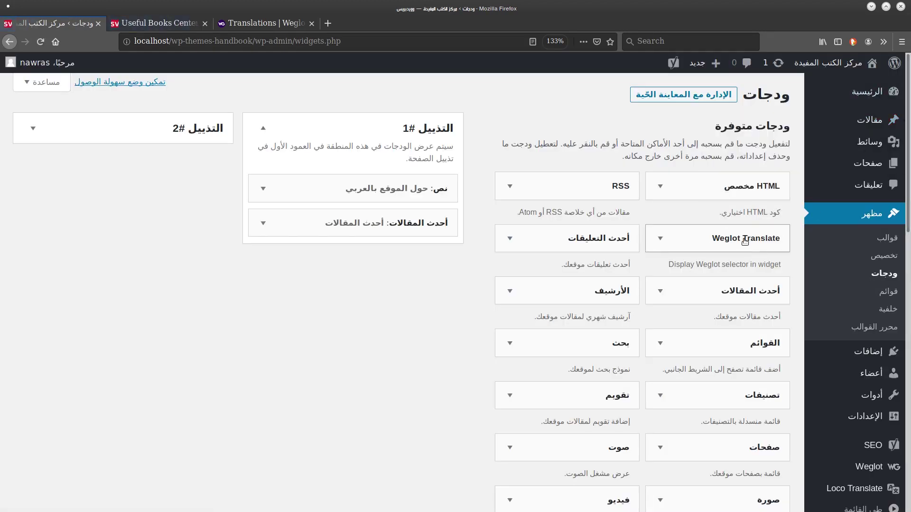
pyautogui.moveTo(731, 244); pyautogui.dragTo(370, 187)
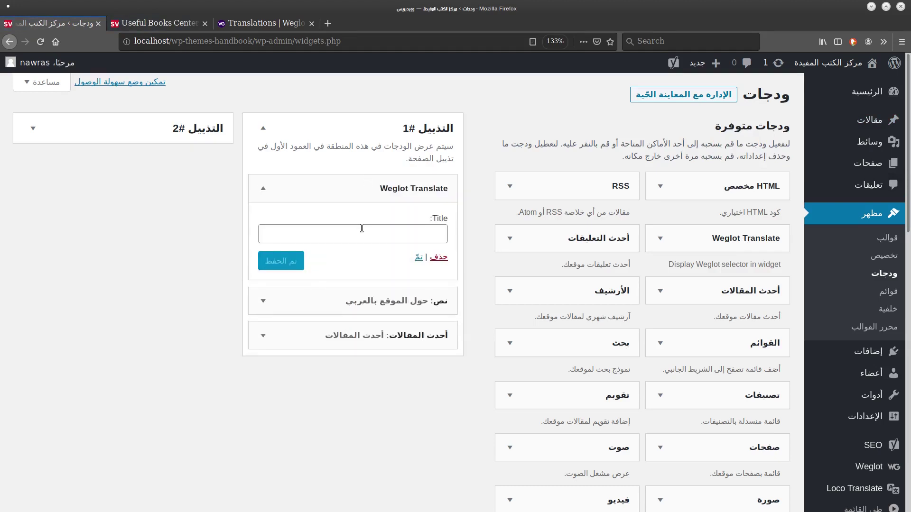
pyautogui.click(359, 235)
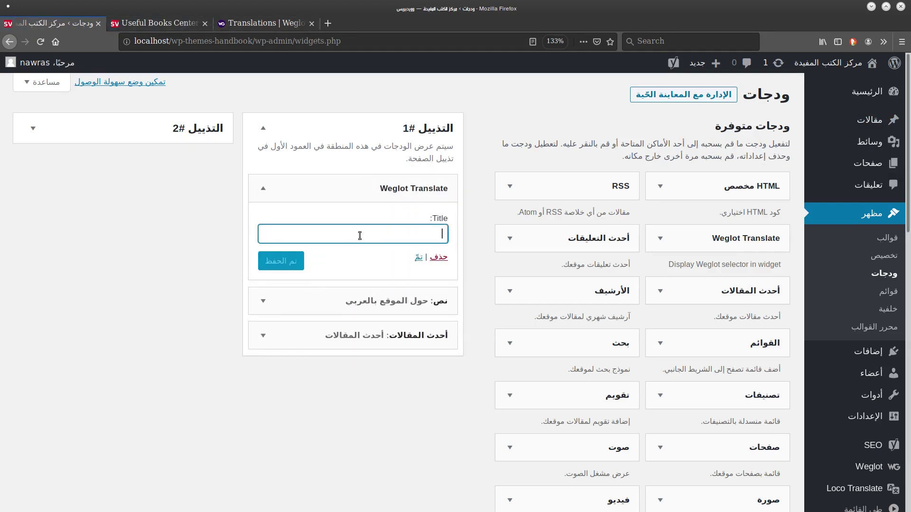
pyautogui.write('أ')
pyautogui.write('رجمپ')
pyautogui.press('BackSpace')
pyautogui.write('ة الموقع')
pyautogui.press('Return')
# - Reload the website's English front page and switch it to Arabic with the footer's language selector
pyautogui.click(264, 22)
pyautogui.click(157, 23)
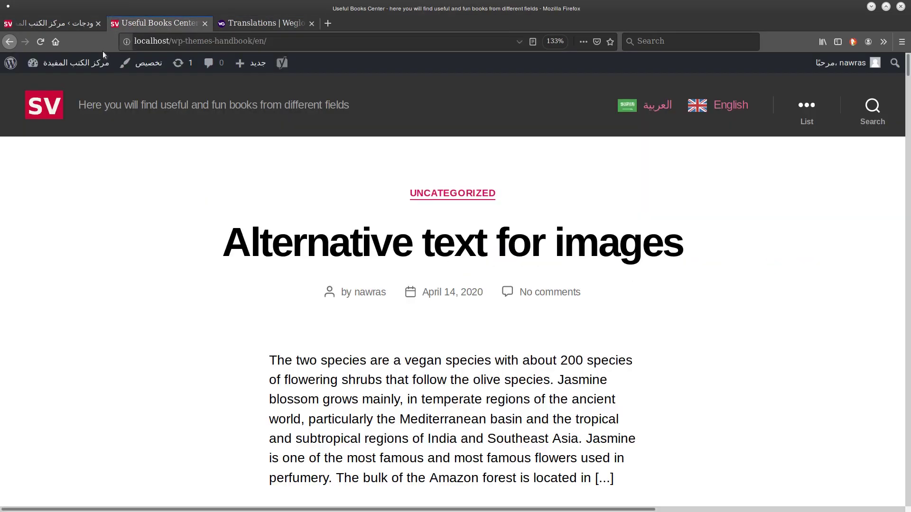
pyautogui.press('F5')
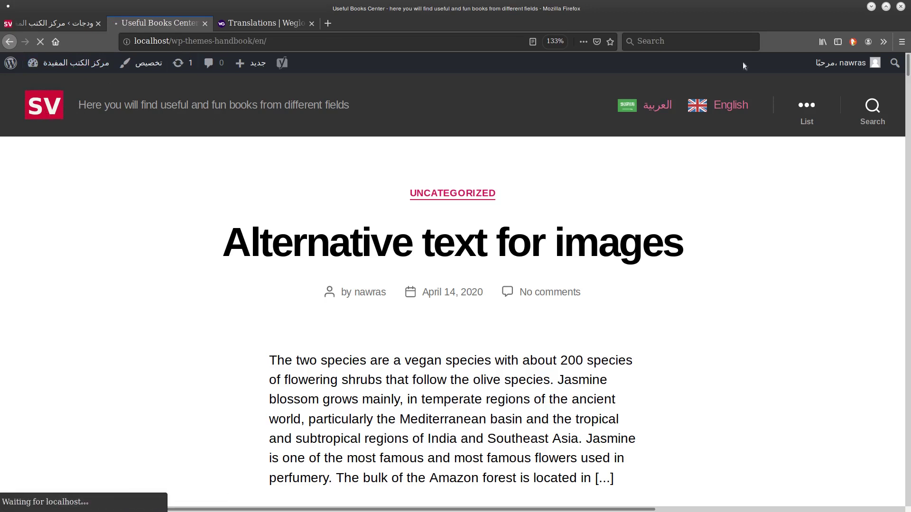
pyautogui.moveTo(908, 65); pyautogui.dragTo(868, 484)
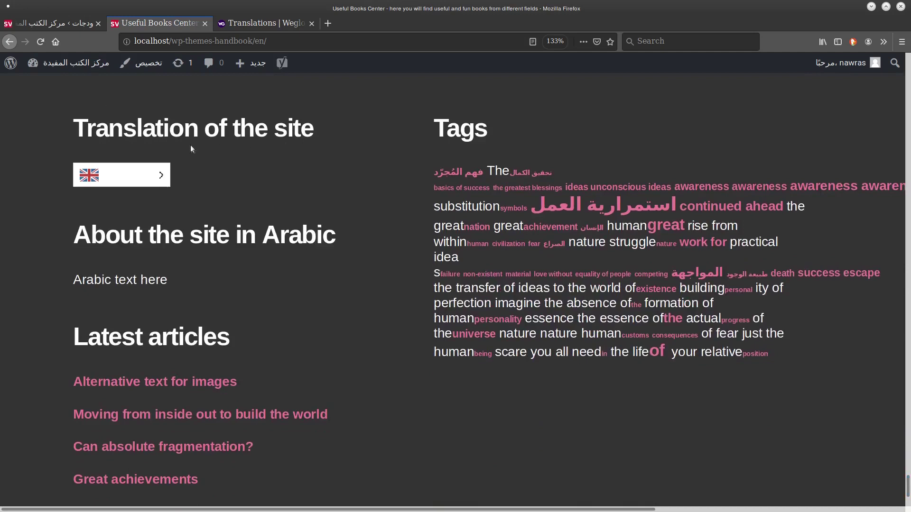
pyautogui.click(151, 177)
pyautogui.click(126, 152)
# - Switch the Arabic front page back to English with the footer widget and check the English footer
pyautogui.moveTo(907, 83); pyautogui.dragTo(870, 489)
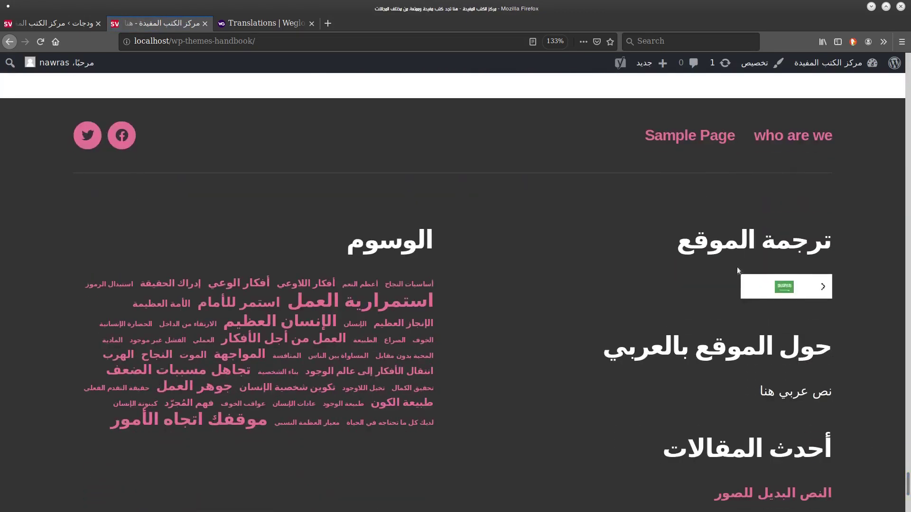
pyautogui.click(797, 284)
pyautogui.click(789, 263)
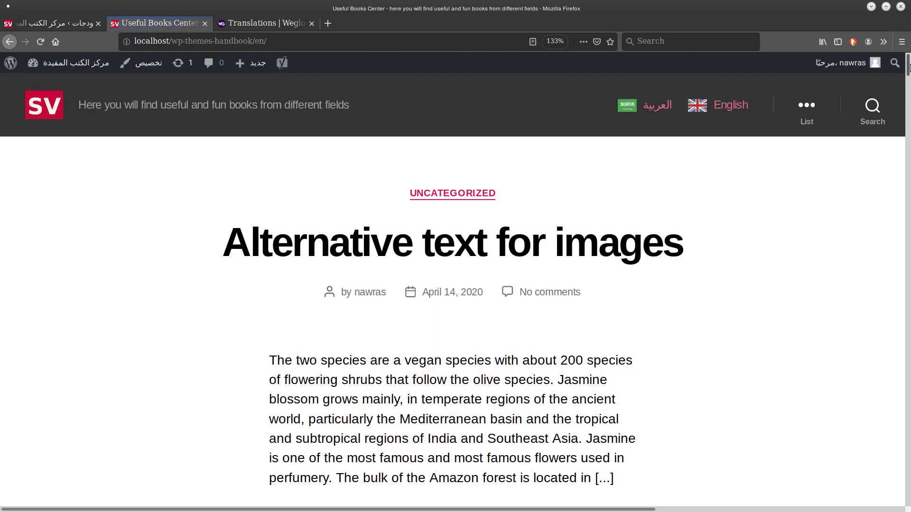
pyautogui.moveTo(907, 67); pyautogui.dragTo(845, 460)
pyautogui.scroll(-1, 841, 478)
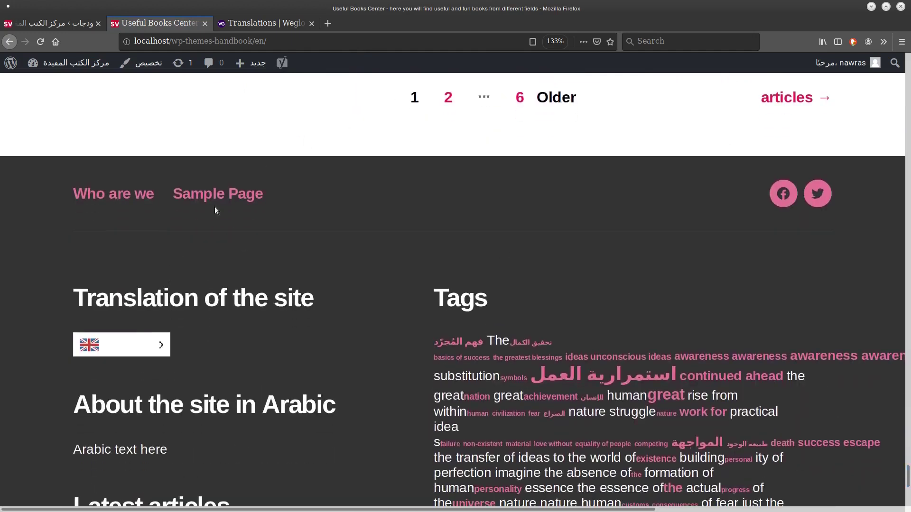
# - Switch to the Weglot dashboard and open the plan upgrade page to look through the available plans
pyautogui.click(255, 24)
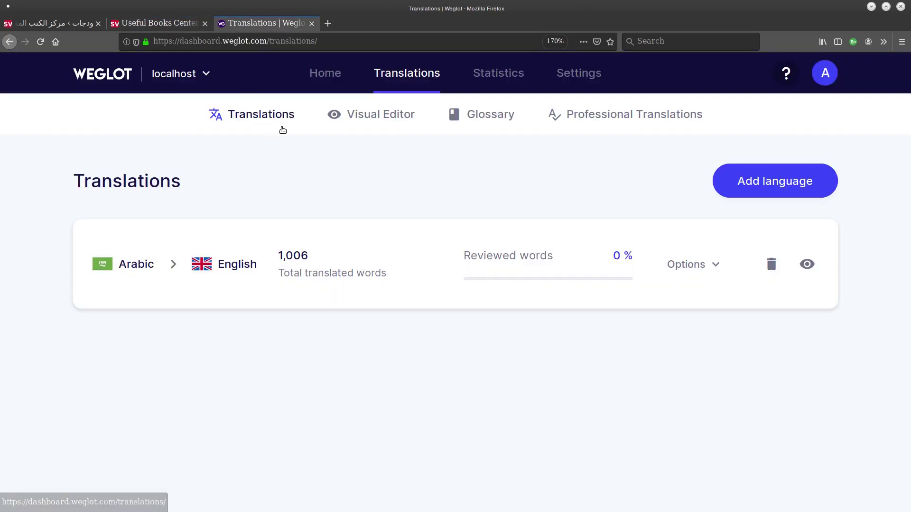
pyautogui.click(330, 79)
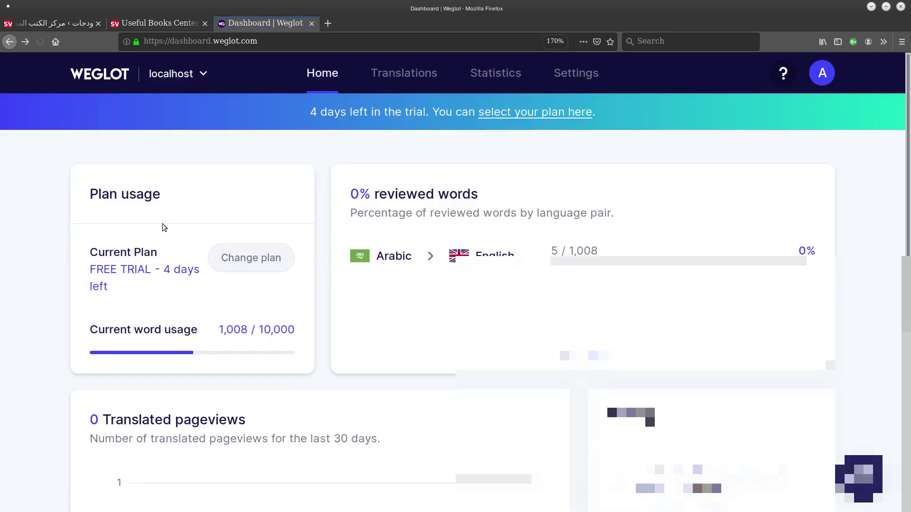
pyautogui.click(268, 268)
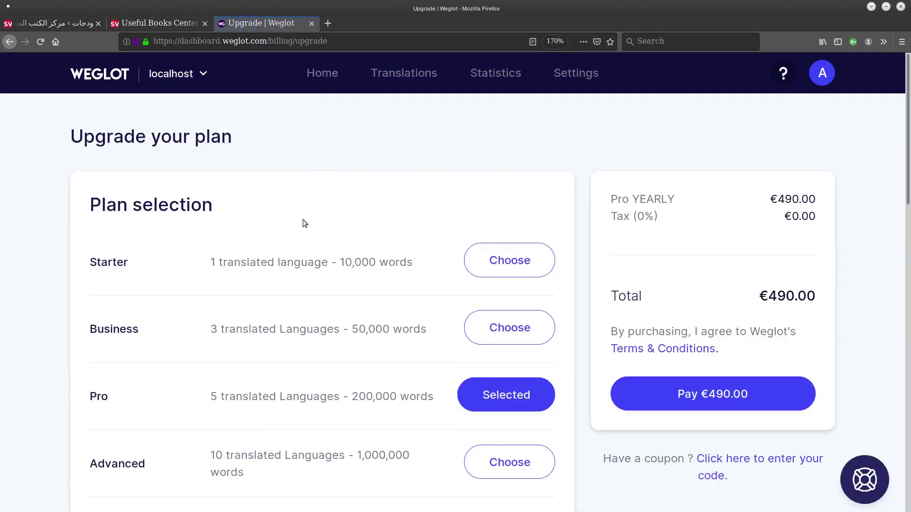
pyautogui.scroll(-1, 35, 257)
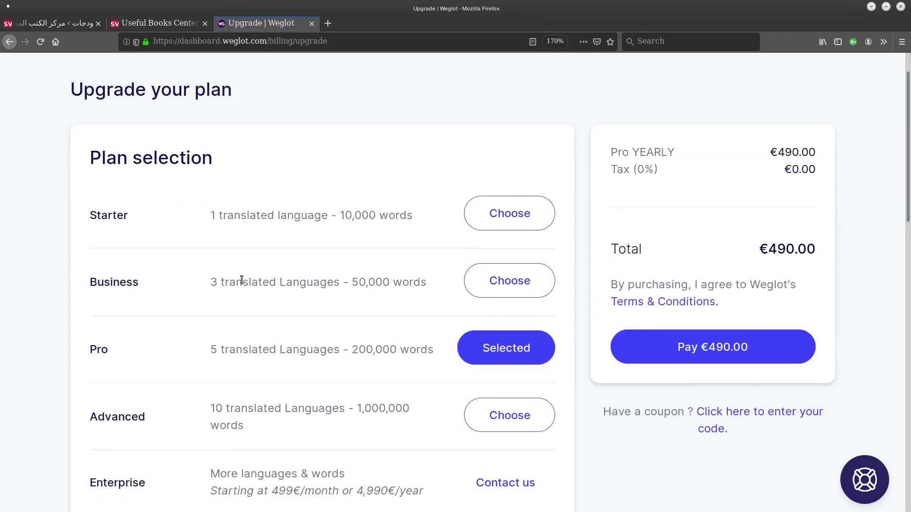
pyautogui.scroll(-3, 317, 362)
pyautogui.scroll(2, 317, 361)
pyautogui.scroll(2, 317, 362)
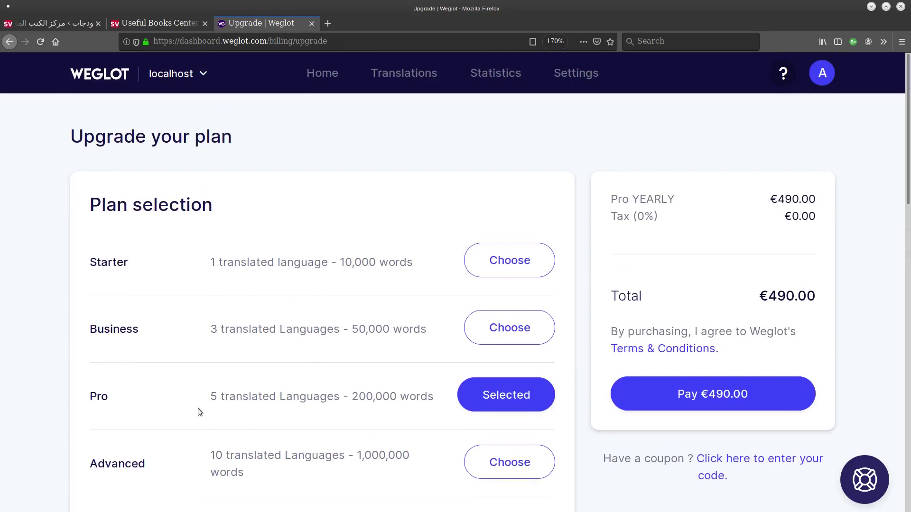
# - Check the Pro plan's language allowance and yearly total, and choose the Business plan to compare its price
pyautogui.moveTo(210, 400); pyautogui.dragTo(332, 398)
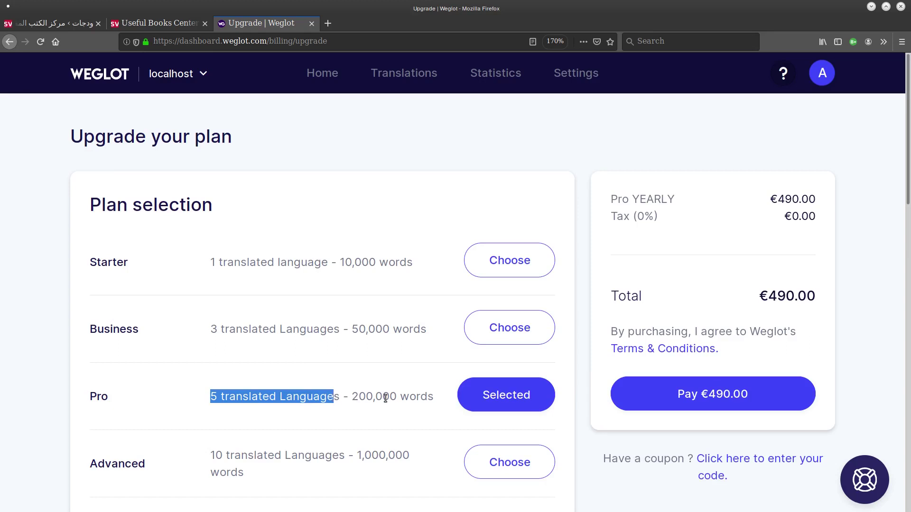
pyautogui.moveTo(768, 296); pyautogui.dragTo(817, 297)
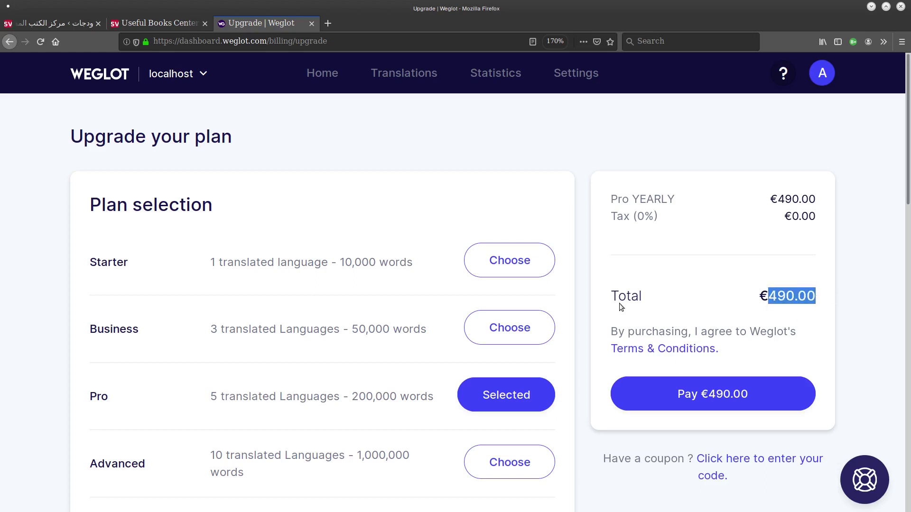
pyautogui.click(480, 328)
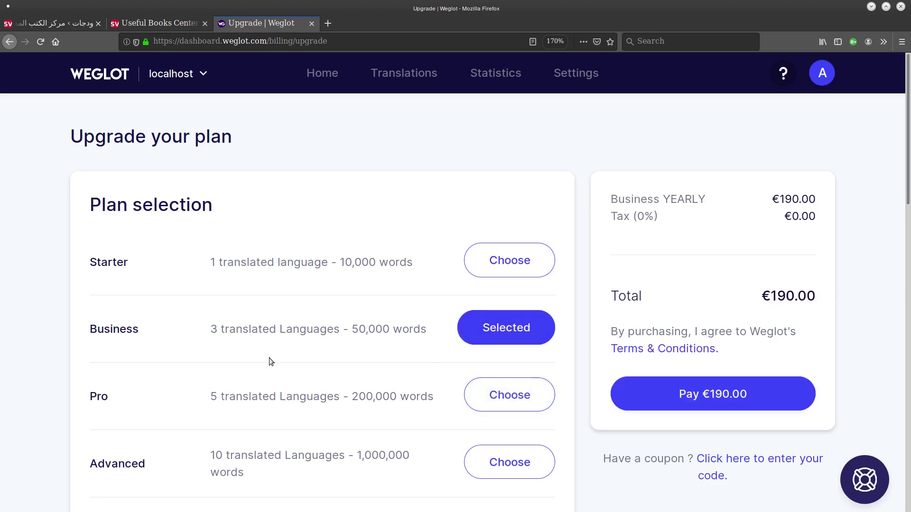
pyautogui.moveTo(222, 329); pyautogui.dragTo(317, 351)
pyautogui.moveTo(761, 296); pyautogui.dragTo(838, 290)
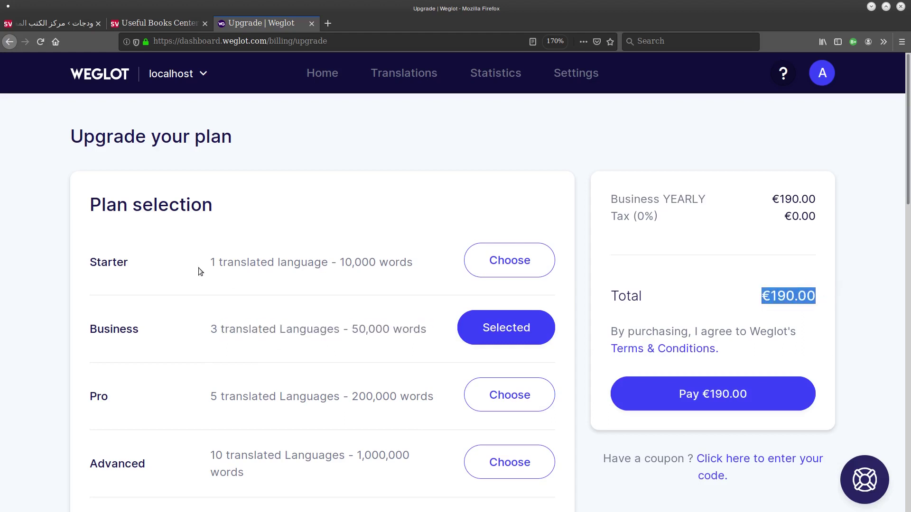
# - Choose the Starter plan and check its word allowance and yearly price
pyautogui.moveTo(114, 261); pyautogui.dragTo(477, 261)
pyautogui.click(476, 261)
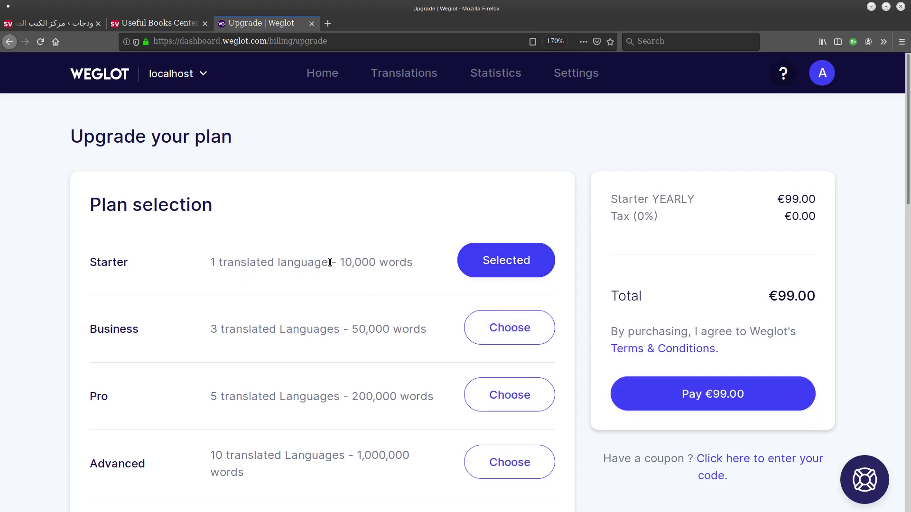
pyautogui.moveTo(330, 263); pyautogui.dragTo(407, 262)
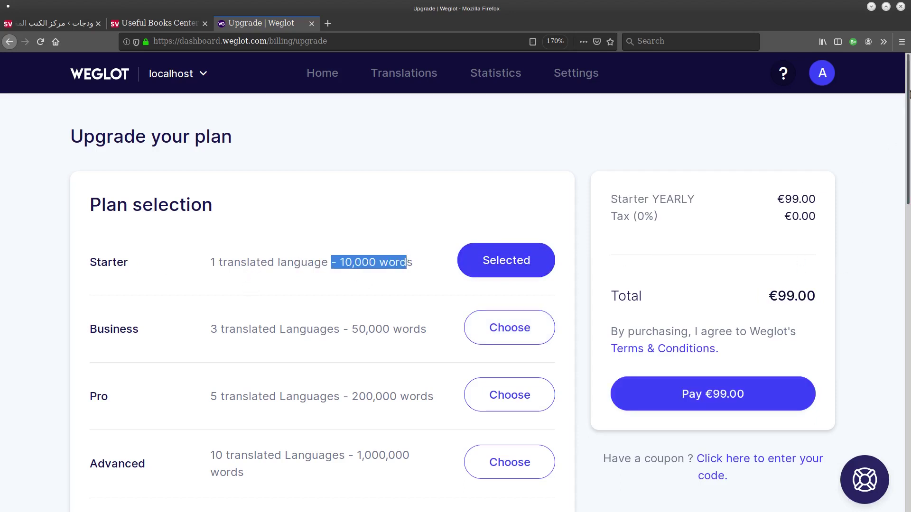
# - Look over the billing cycle options for the Starter plan and return to the WordPress widgets page
pyautogui.scroll(-5, 892, 195)
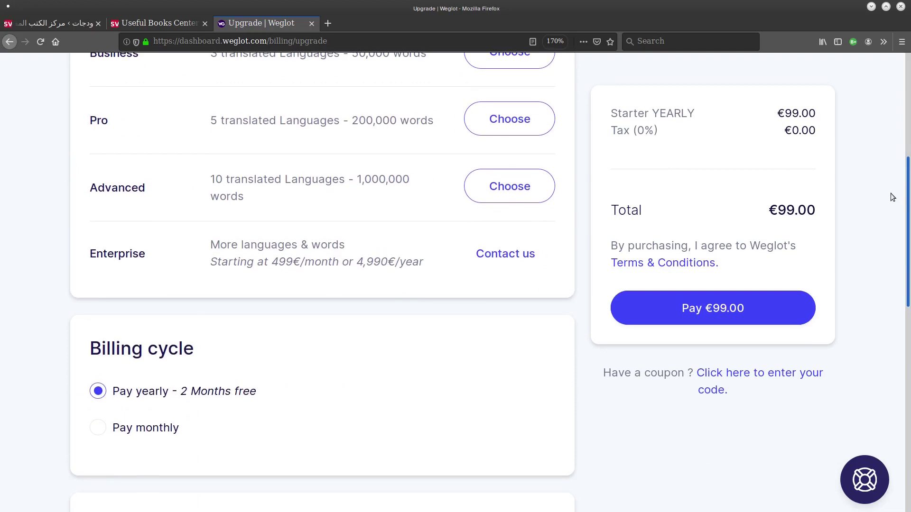
pyautogui.scroll(5, 890, 192)
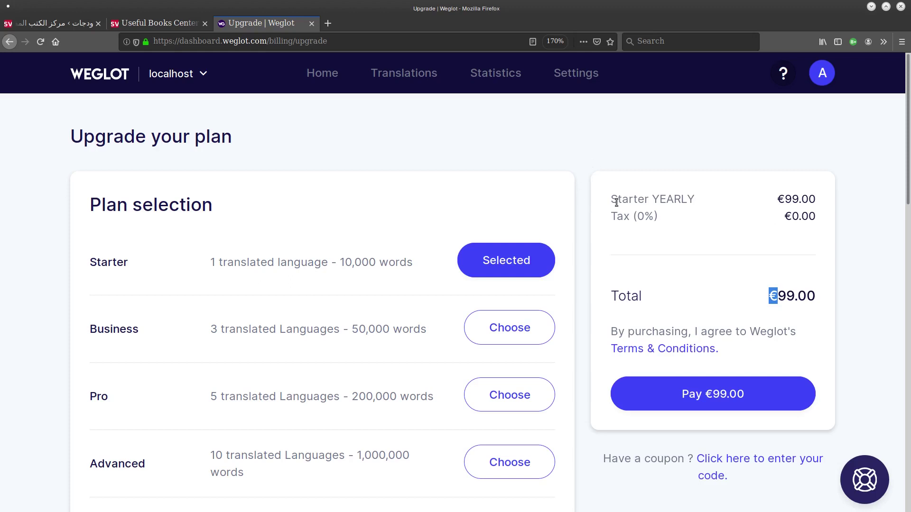
pyautogui.click(410, 171)
pyautogui.click(30, 23)
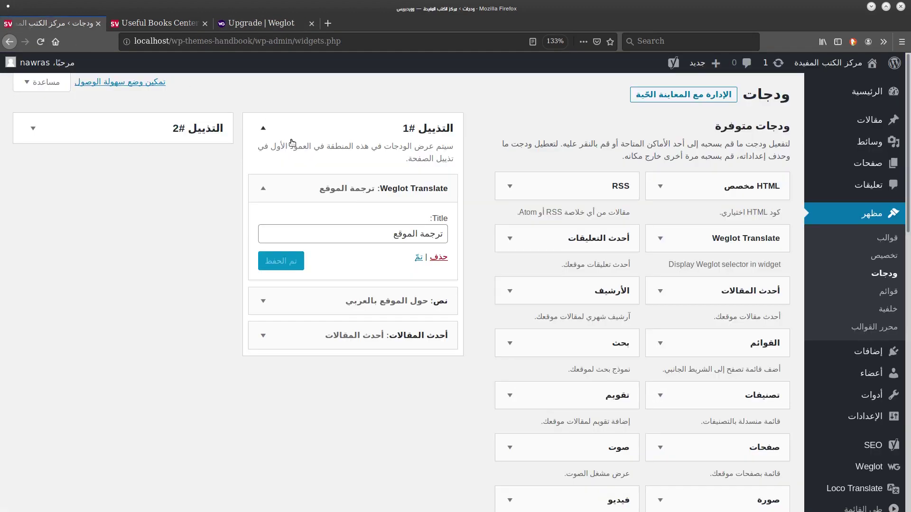